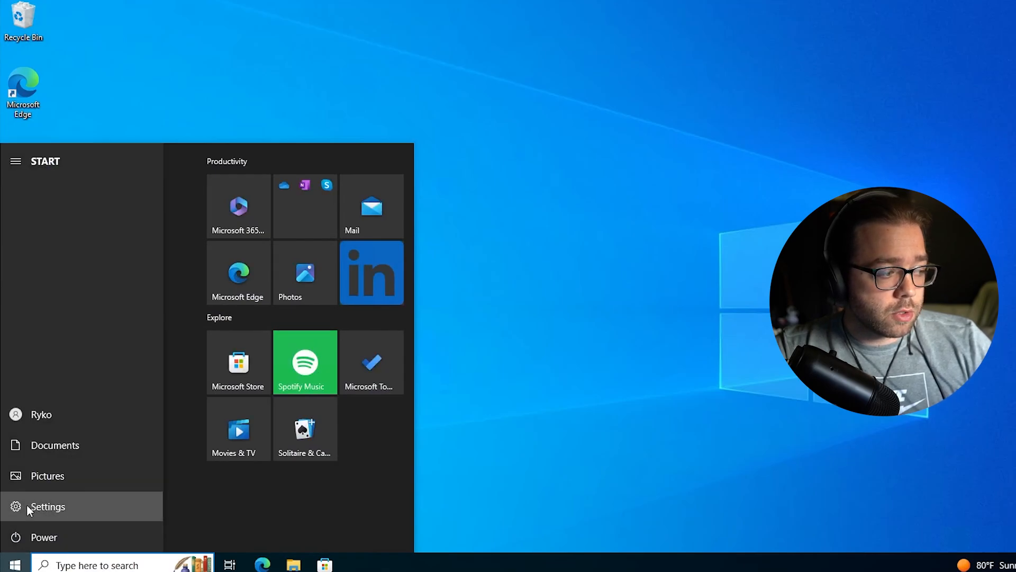
Open Windows 10 Settings and check the Update & Security page
left_click(26, 506)
left_click(601, 348)
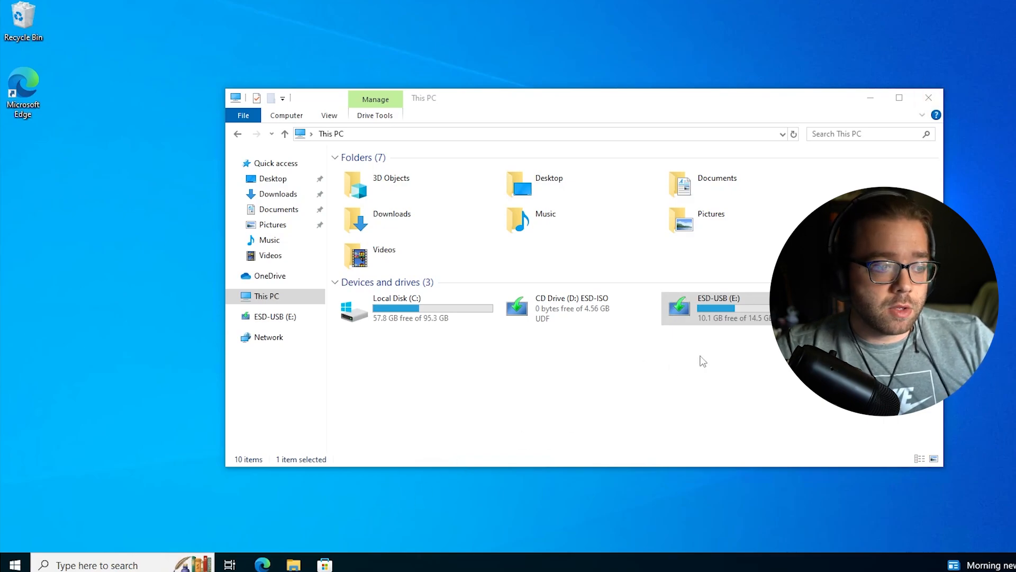
Select the ESD-USB (E:) drive under This PC
left_click(743, 312)
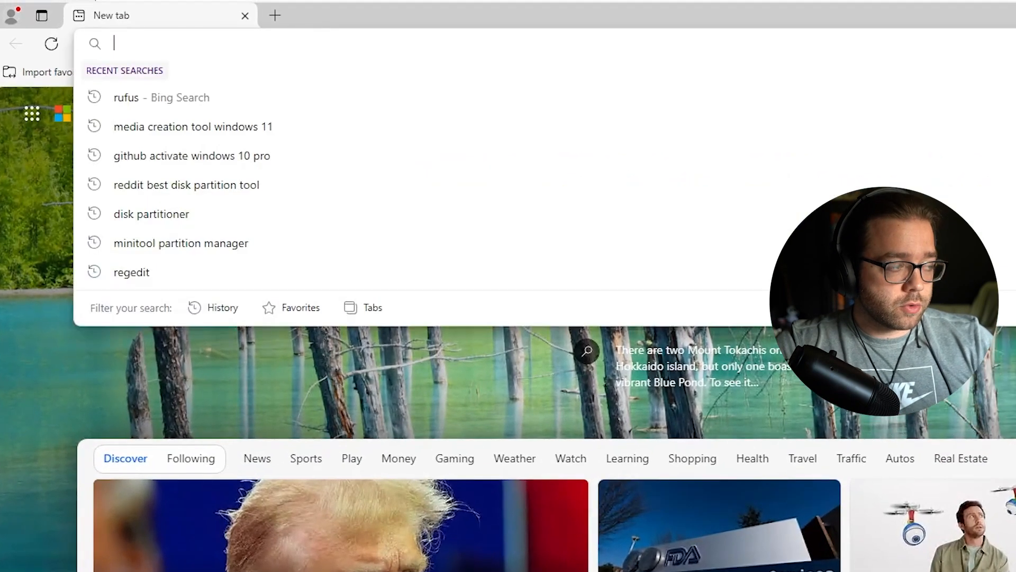
Search for rufus, open rufus.ie, and download the rufus-4.5.exe standard release
type("rufus")
key("Return")
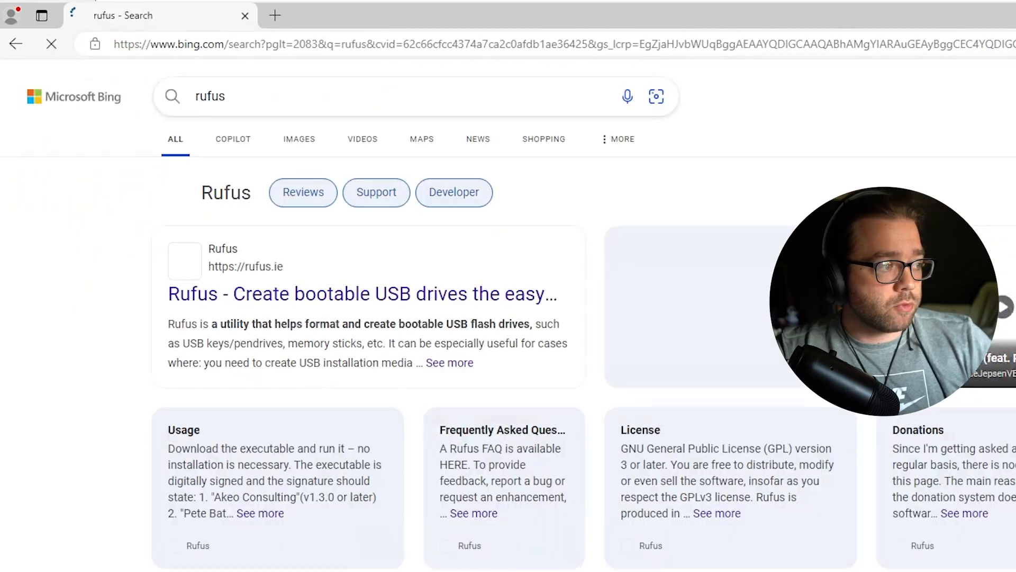
left_click(289, 295)
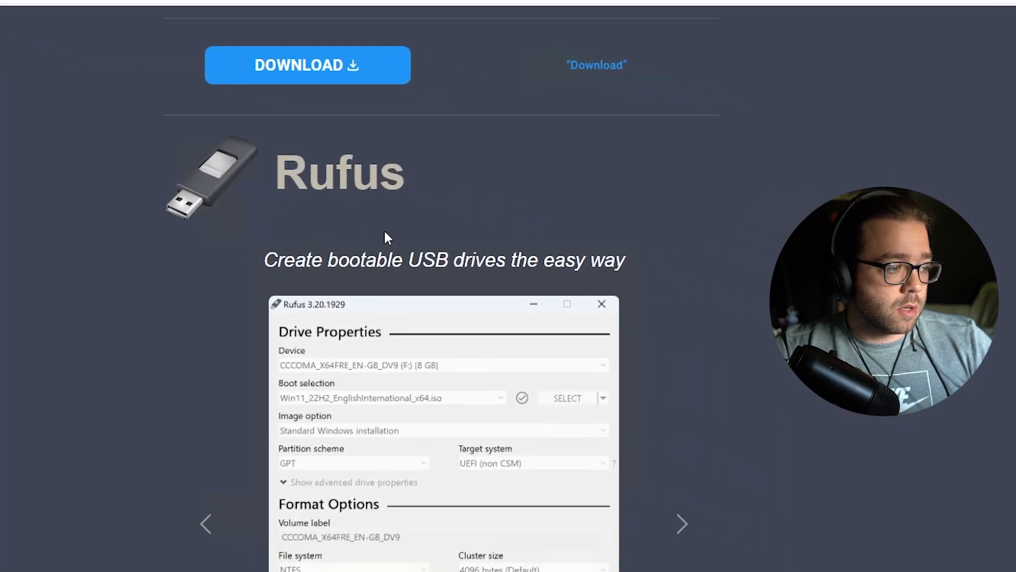
scroll(386, 233, "down", 10)
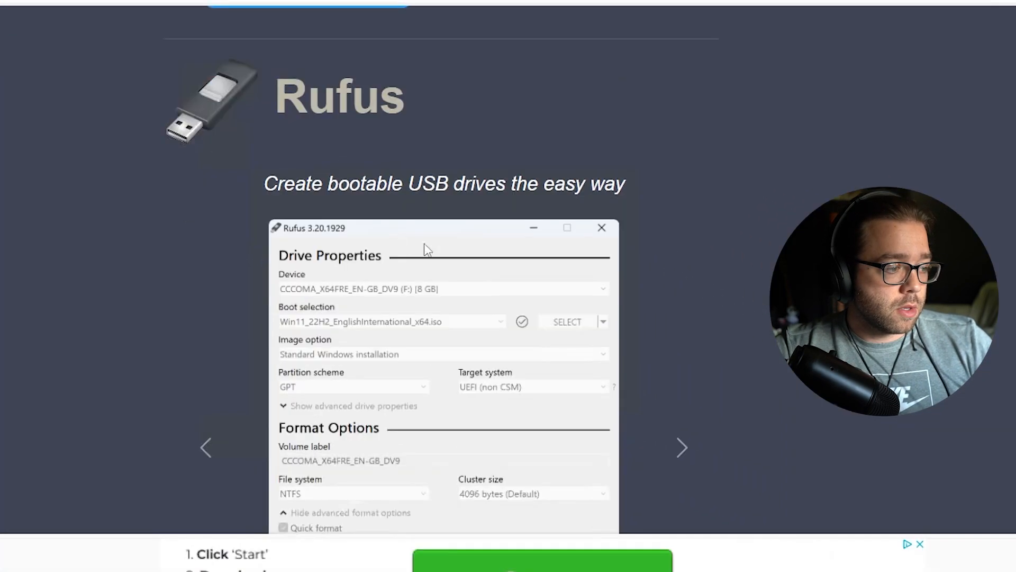
scroll(678, 331, "down", 8)
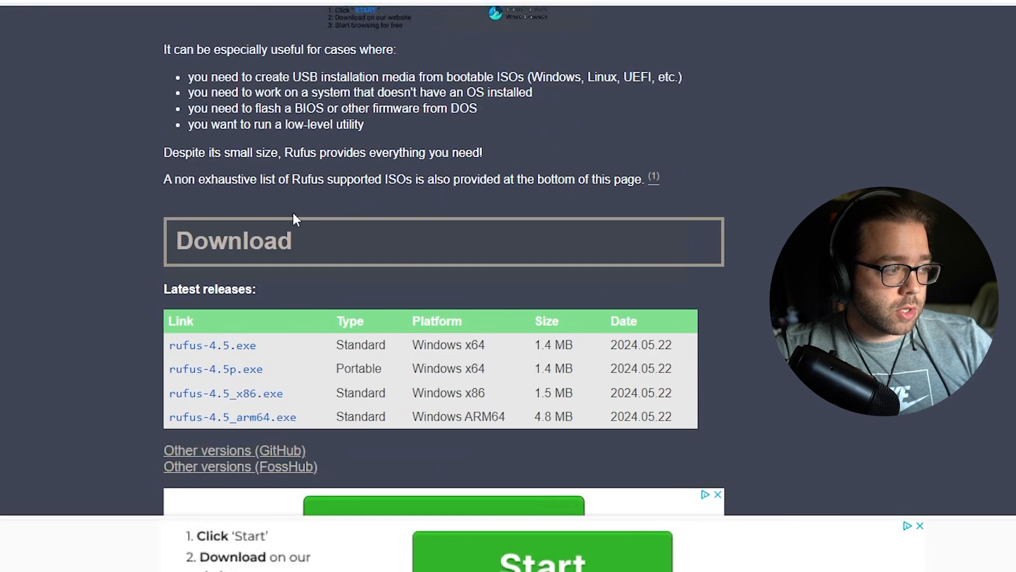
scroll(277, 255, "down", 3)
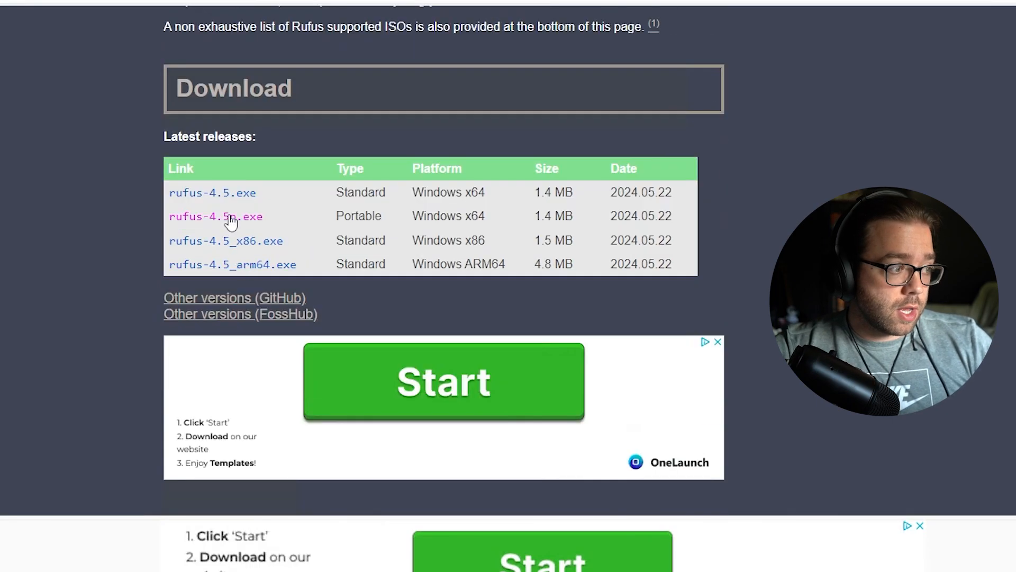
left_click(243, 196)
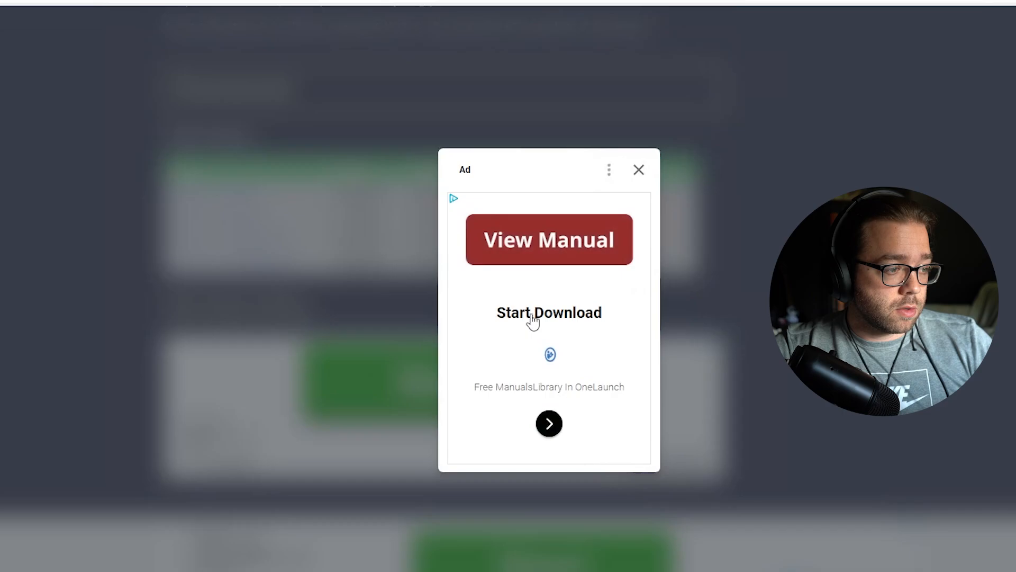
Dismiss the advertisement, launch Rufus with admin rights, and move its window aside
left_click(639, 171)
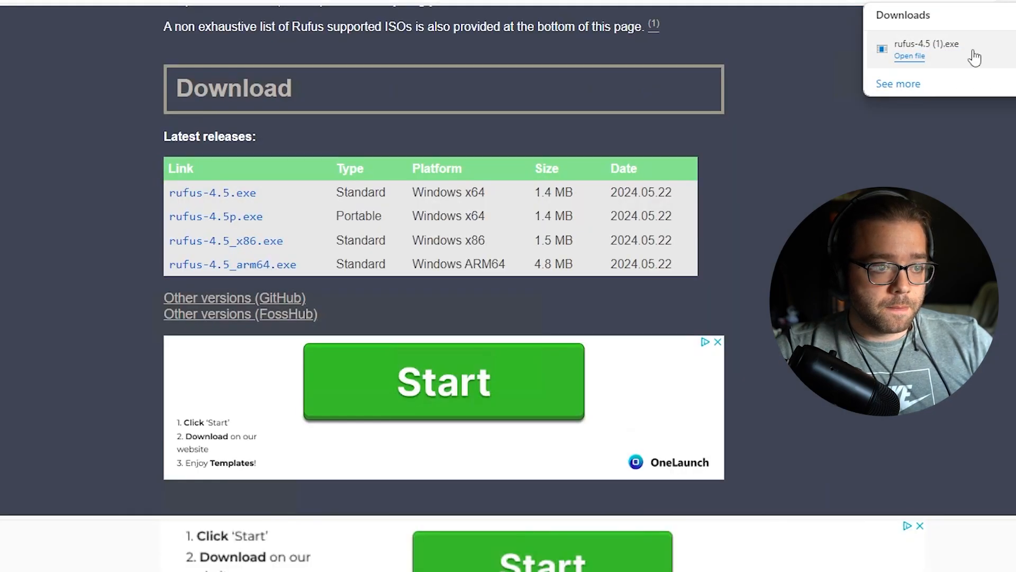
left_click(977, 57)
left_click(476, 399)
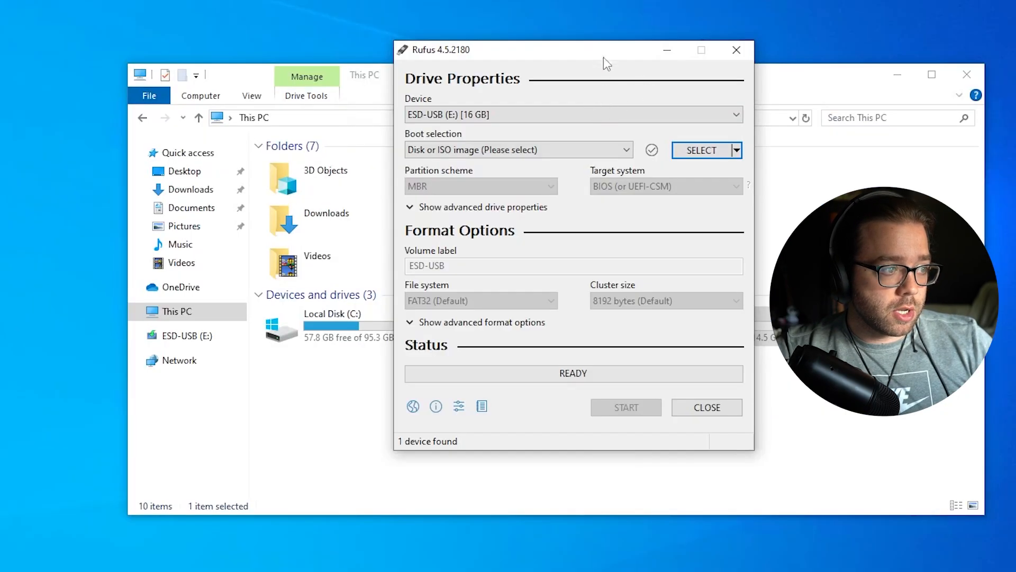
left_click_drag(604, 57, 933, 57)
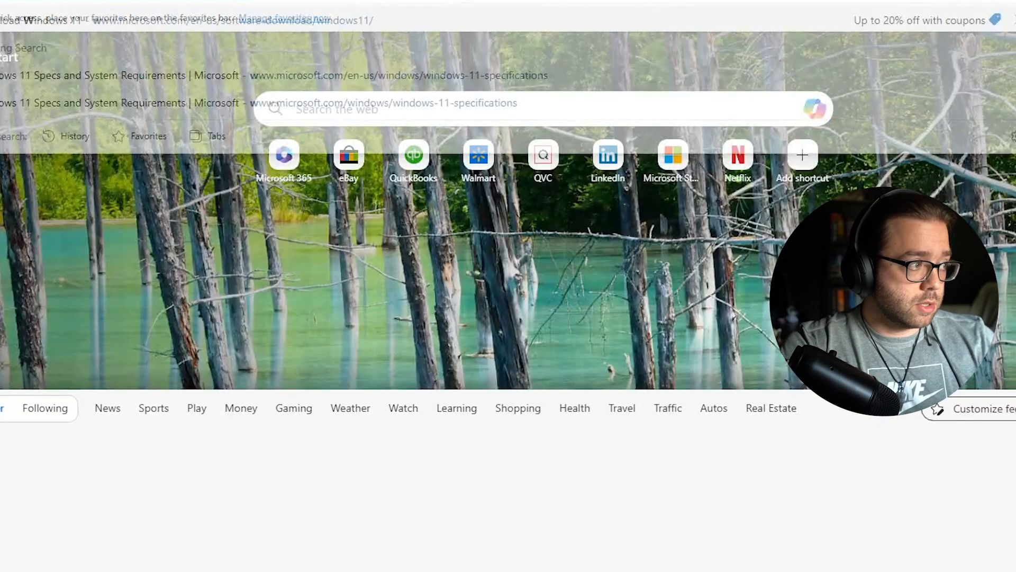
Search 'windows 11 iso' and open Microsoft's Download Windows 11 page
type("windows 11 iso")
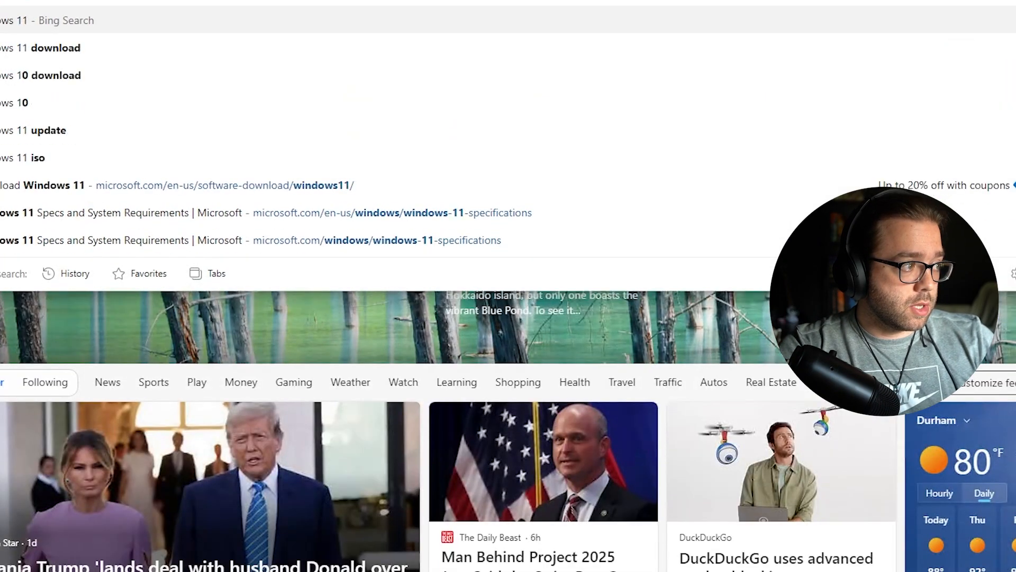
key("Return")
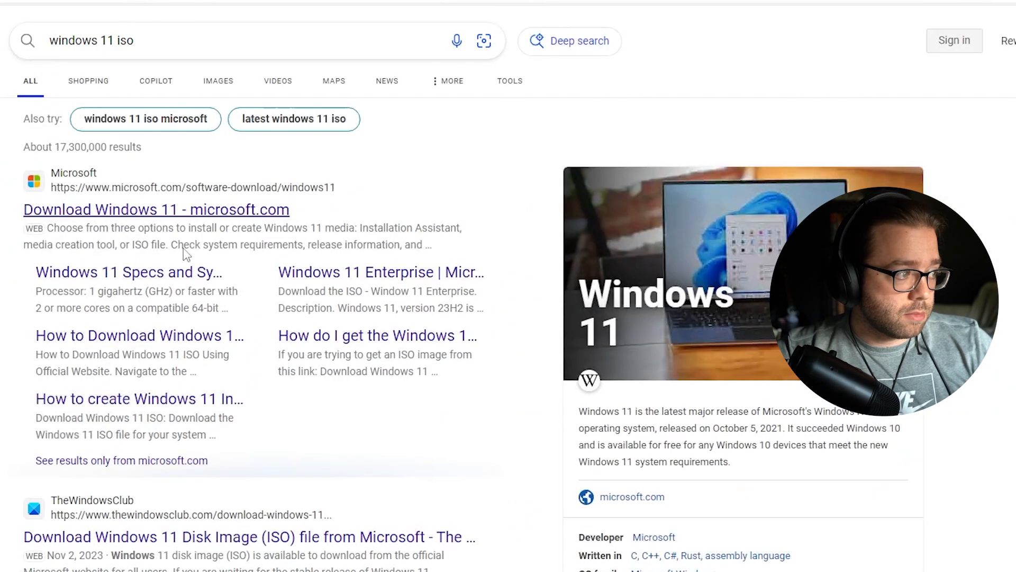
left_click(126, 222)
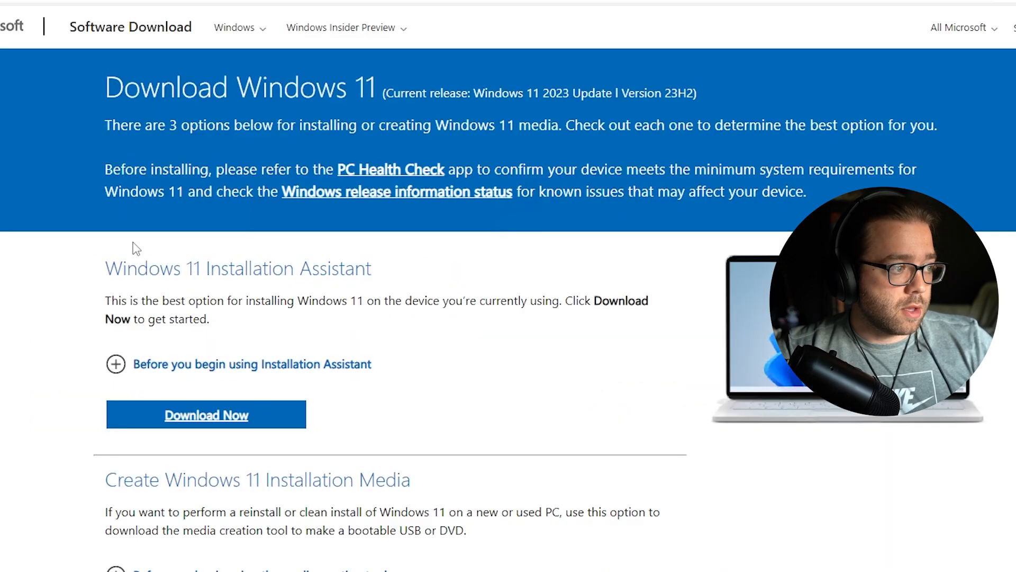
Scroll through the page, reading the Installation Media and Disk Image (ISO) sections
scroll(243, 351, "down", 1)
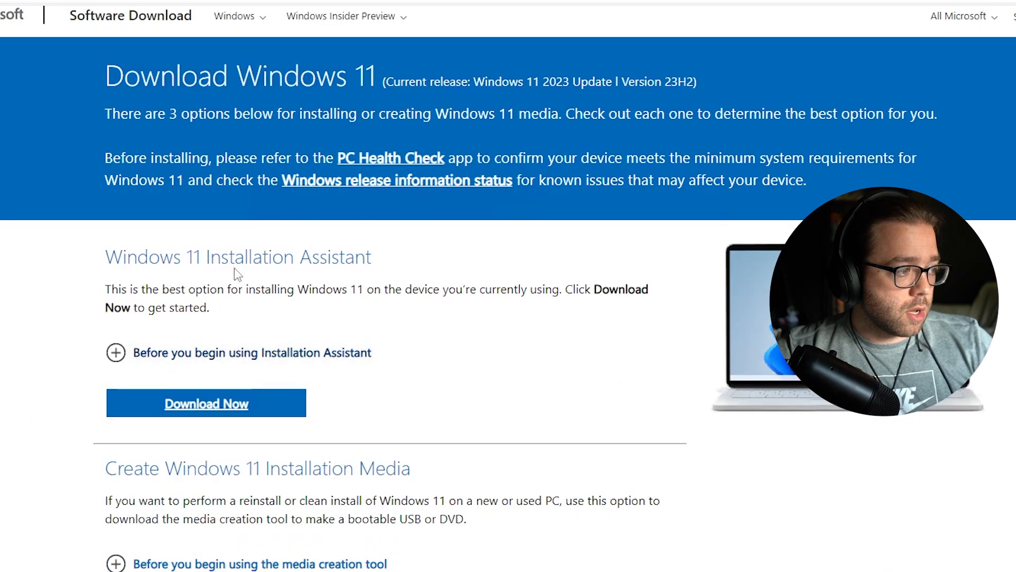
left_click_drag(206, 257, 371, 257)
scroll(371, 257, "down", 3)
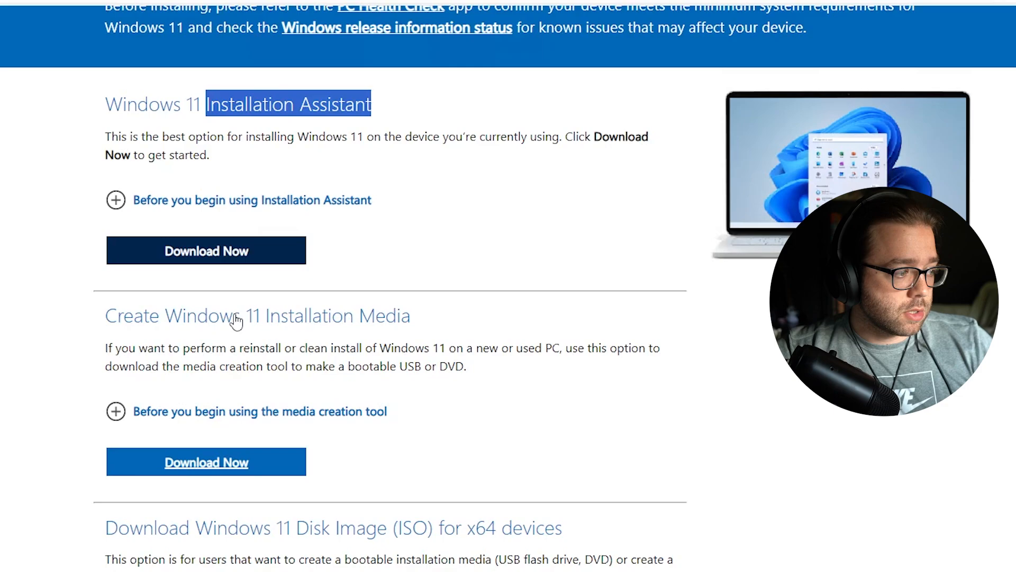
left_click_drag(253, 315, 411, 315)
scroll(393, 388, "down", 4)
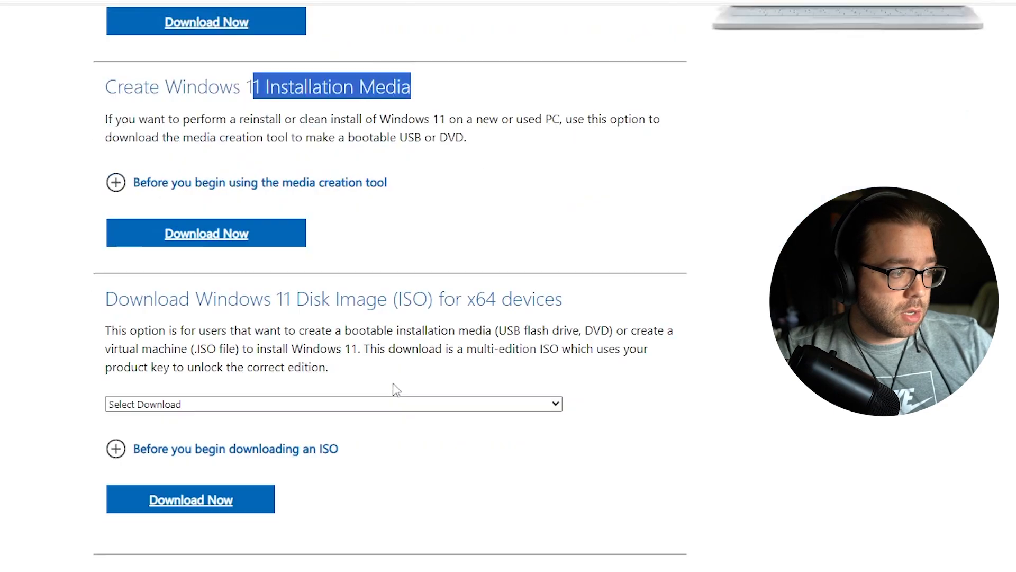
left_click_drag(332, 301, 505, 300)
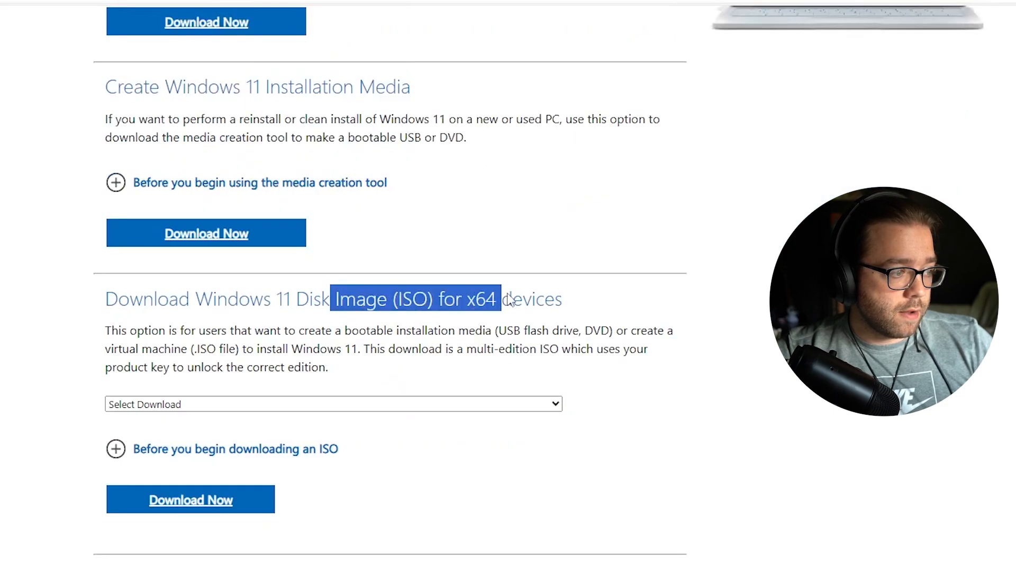
left_click(354, 152)
left_click_drag(270, 86, 398, 86)
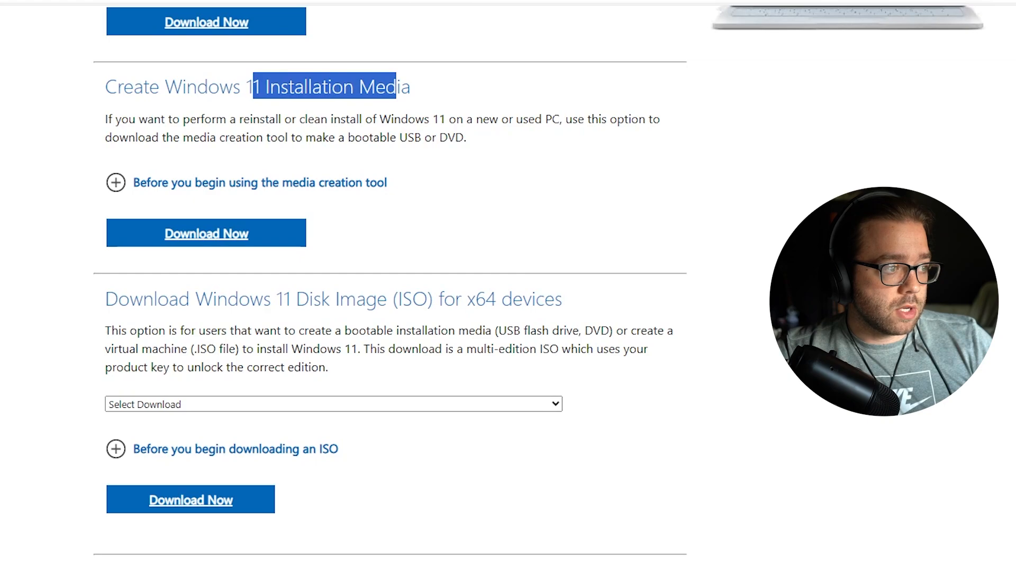
left_click_drag(378, 299, 472, 305)
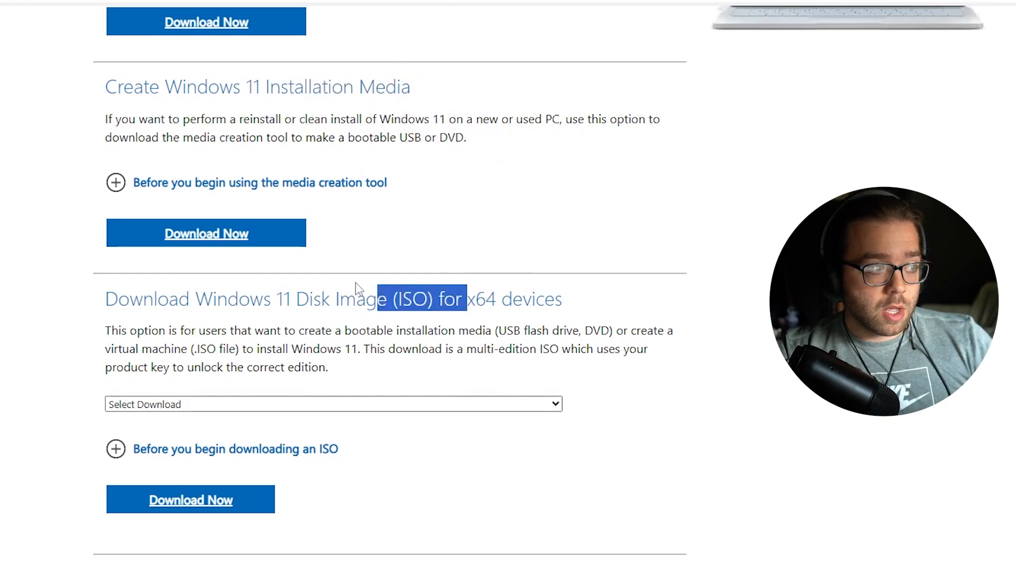
left_click(338, 298)
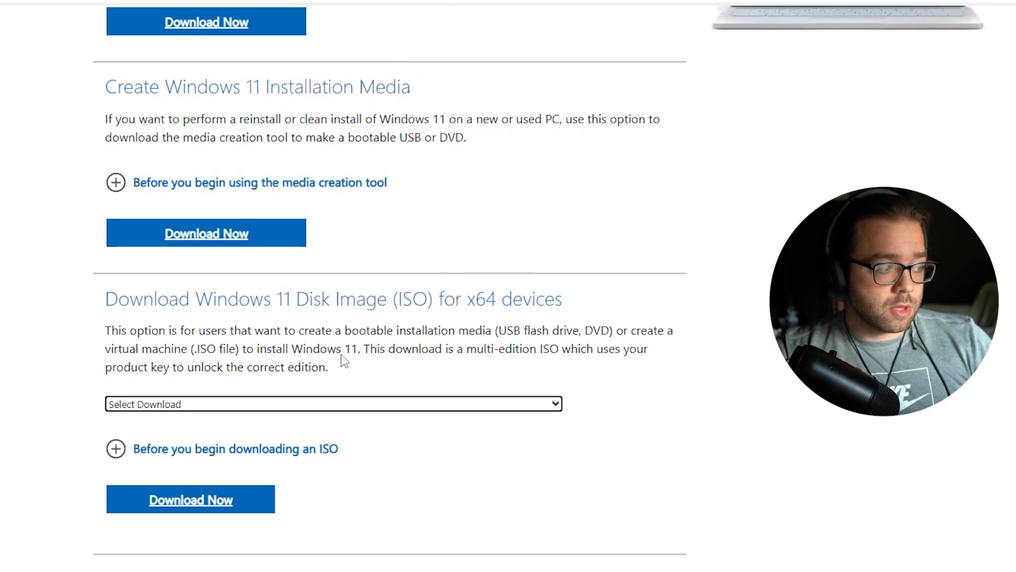
Request the Windows 11 multi-edition ISO in English (United States) and confirm
left_click(194, 507)
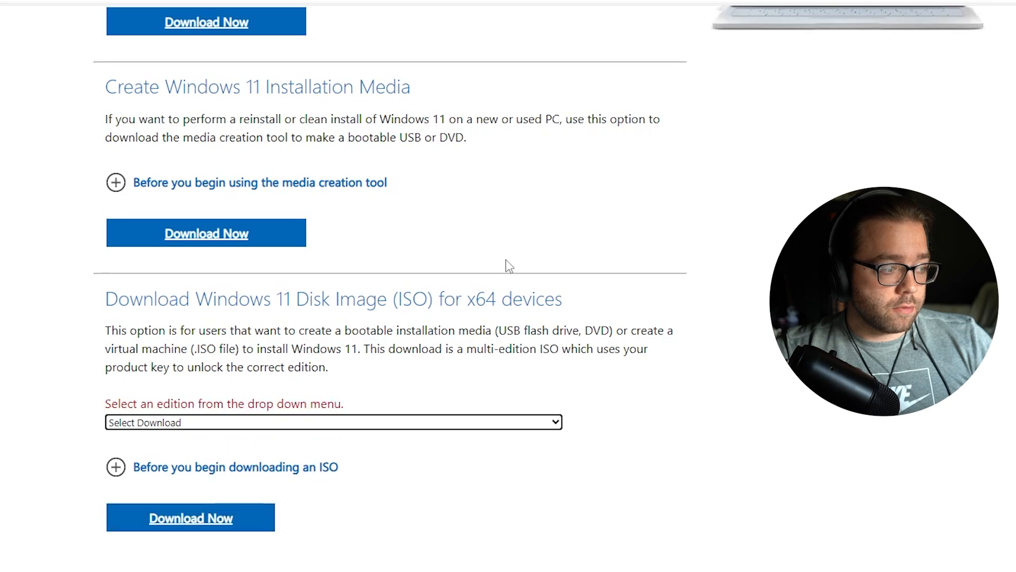
left_click(182, 421)
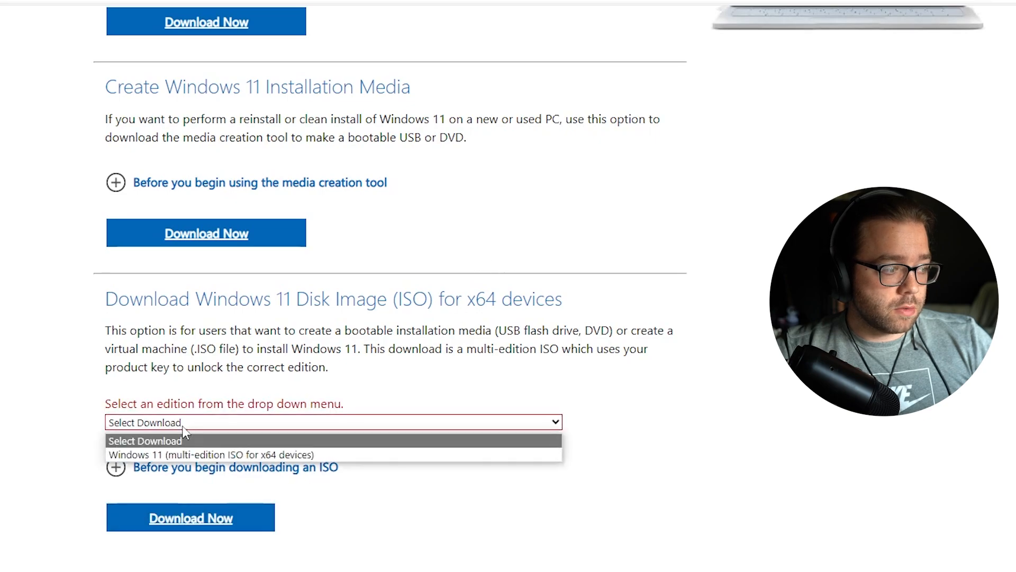
left_click(182, 453)
left_click(204, 289)
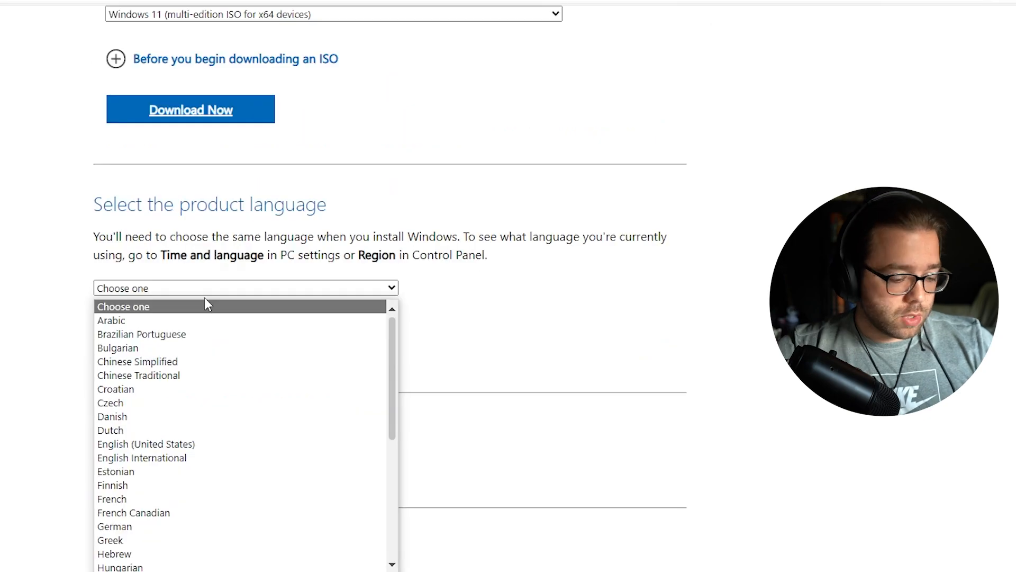
key("e")
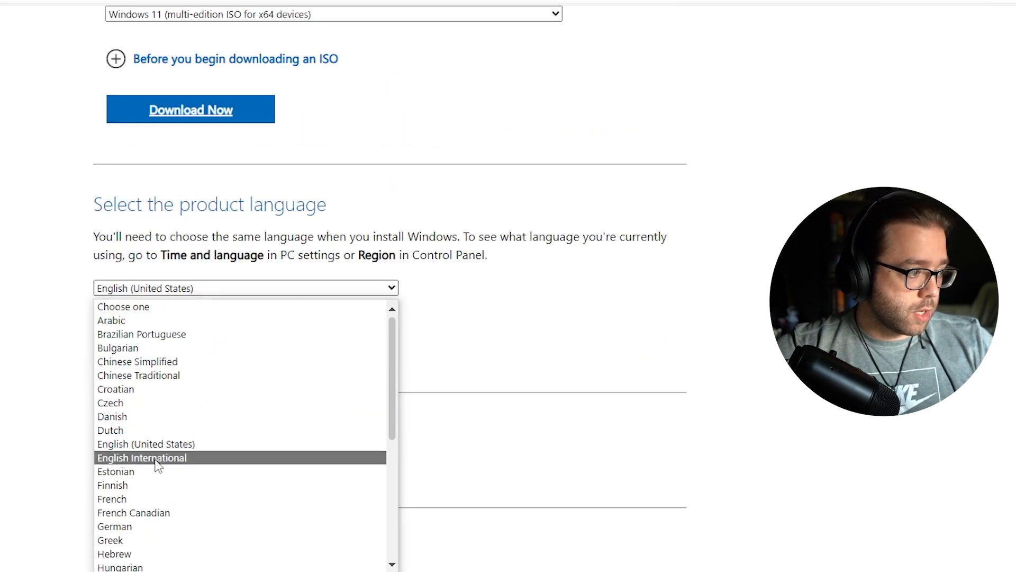
left_click(243, 443)
left_click(217, 364)
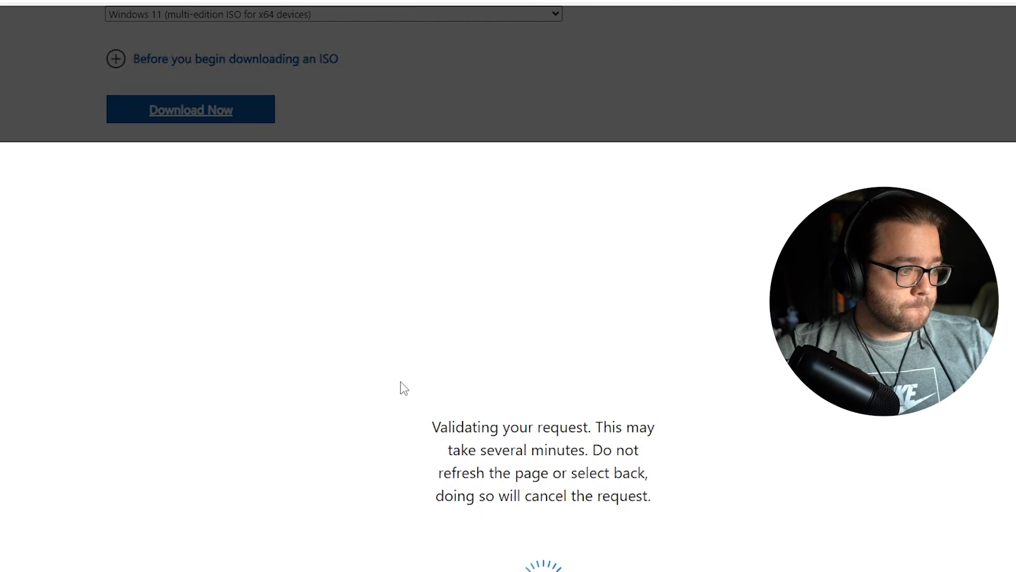
Start the 64-bit Windows 11 ISO download, then download and run the Media Creation Tool
scroll(405, 388, "down", 3)
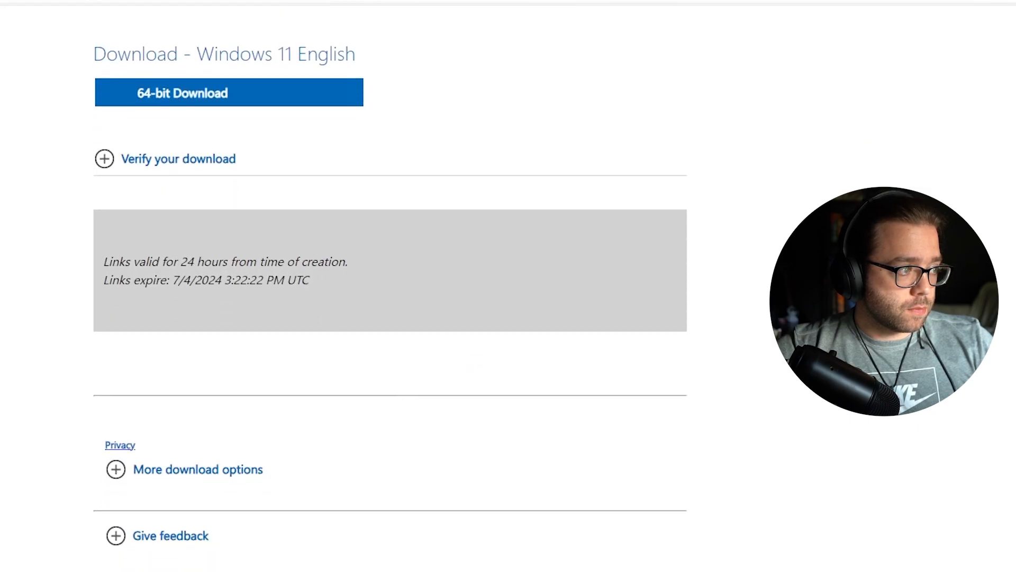
left_click(155, 101)
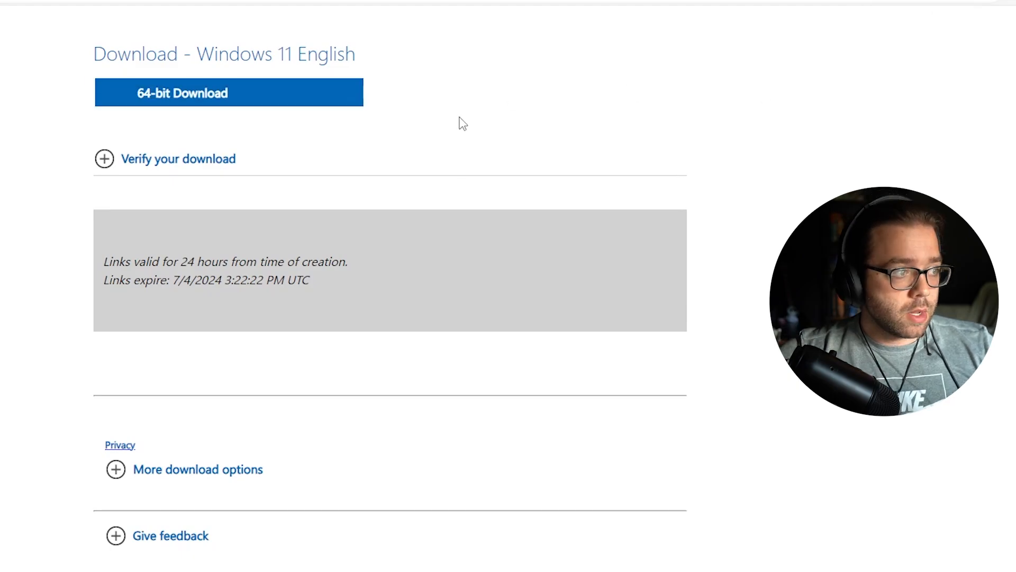
scroll(458, 159, "up", 4)
scroll(459, 183, "up", 1)
scroll(368, 78, "up", 7)
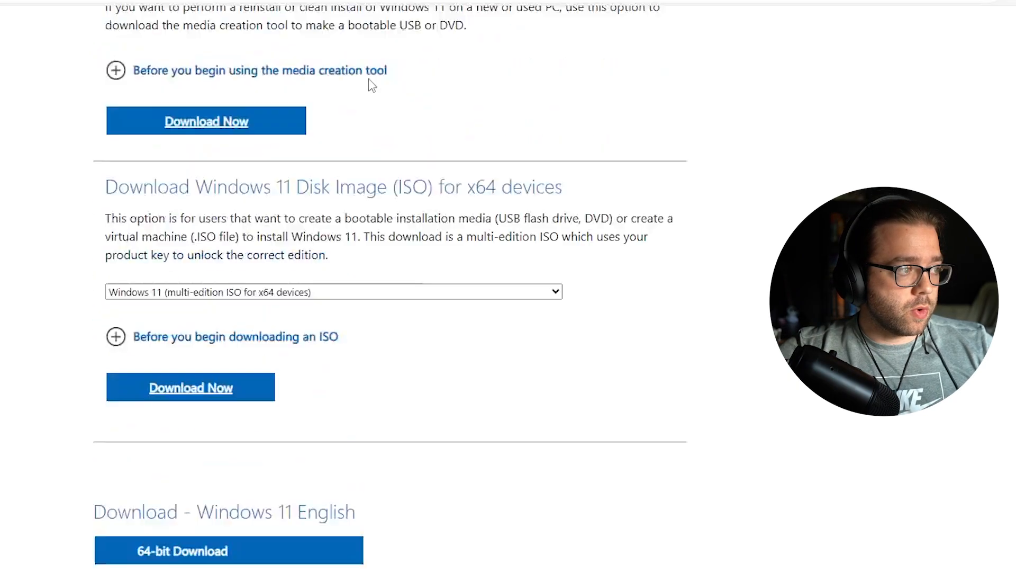
scroll(365, 336, "up", 4)
scroll(366, 336, "down", 3)
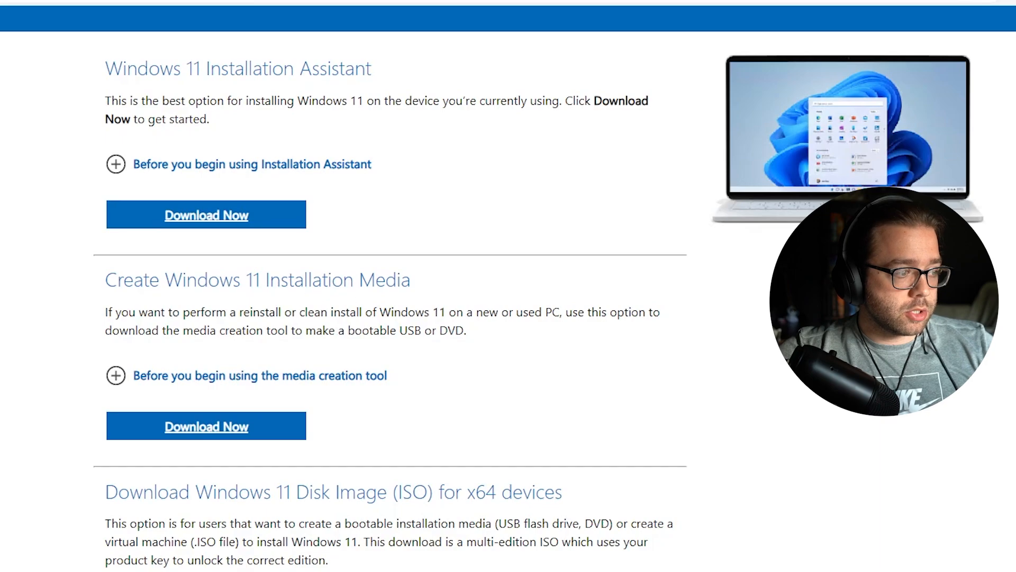
left_click(237, 428)
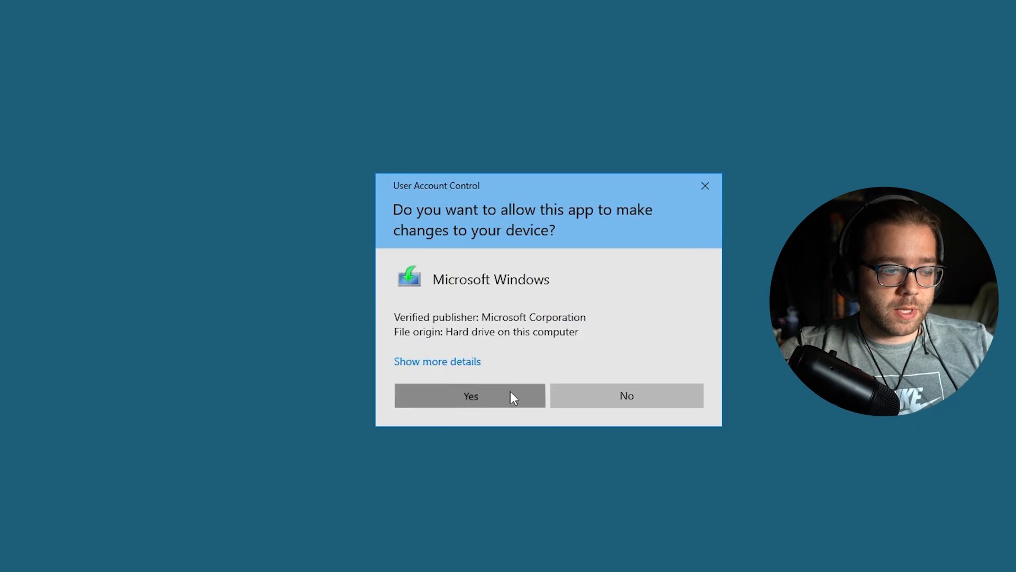
left_click(510, 393)
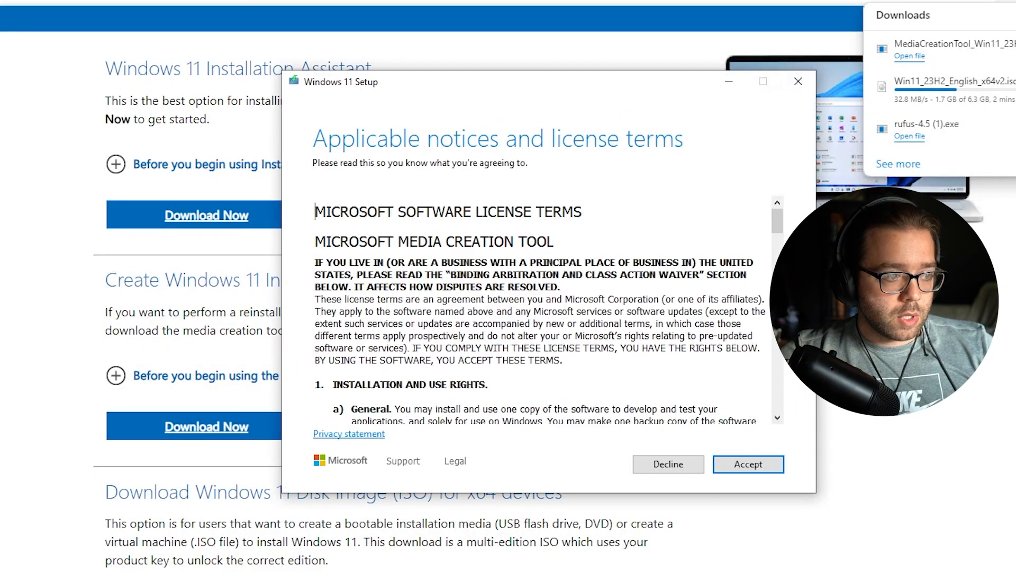
Accept the license, choose USB flash drive media on E: (ESD-USB), and start the download
left_click(741, 468)
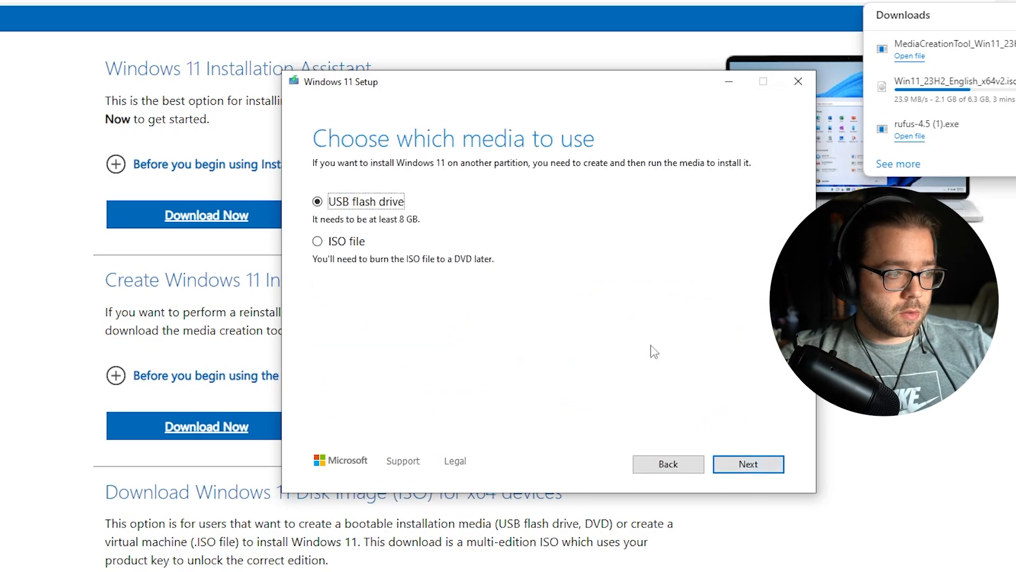
left_click(346, 243)
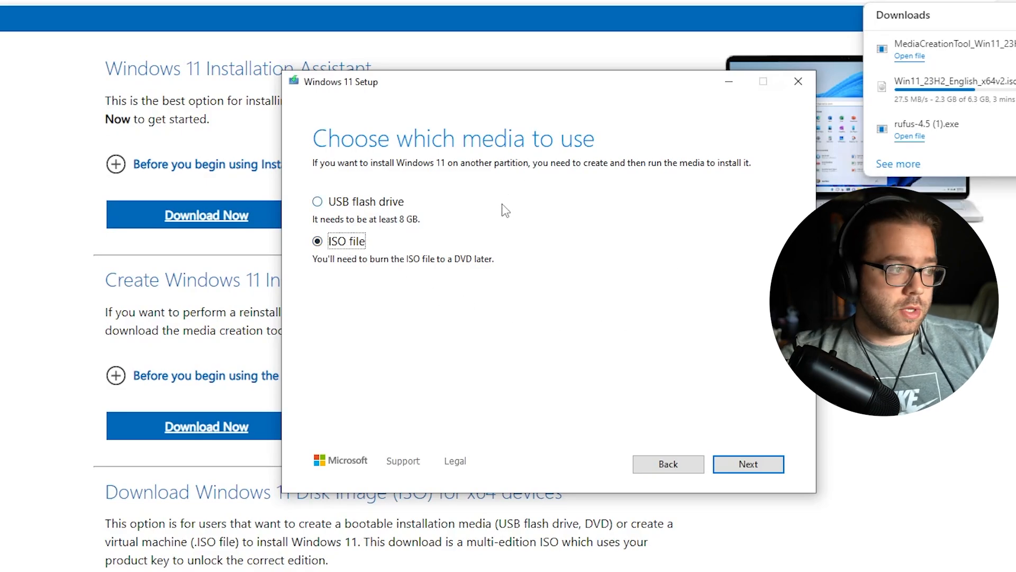
left_click(350, 206)
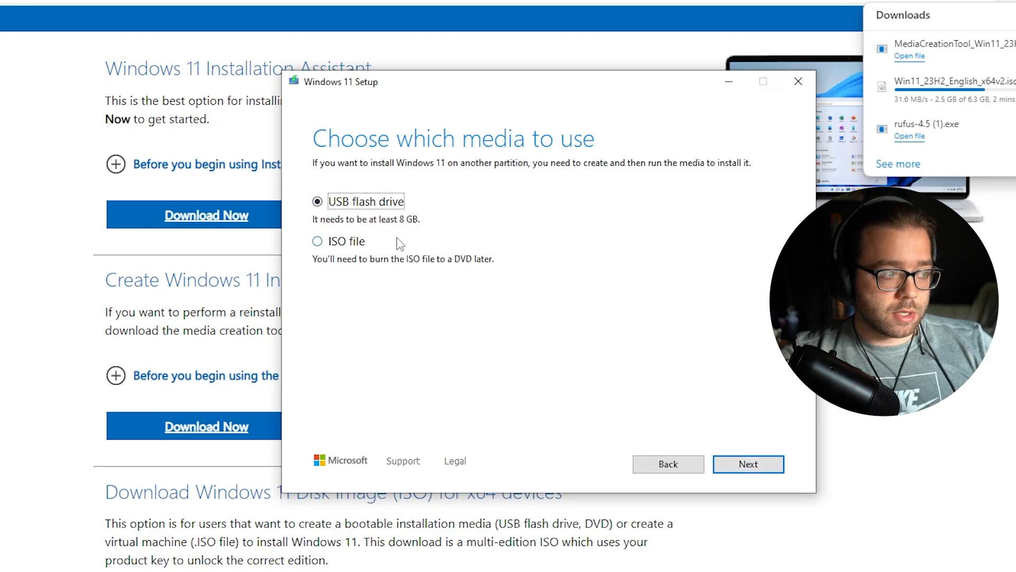
left_click(748, 464)
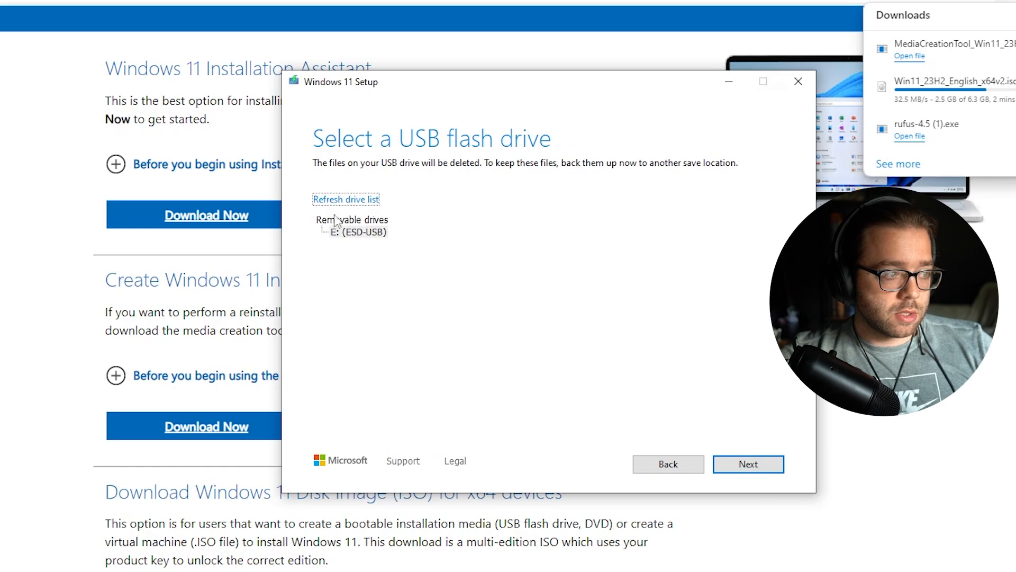
left_click(352, 233)
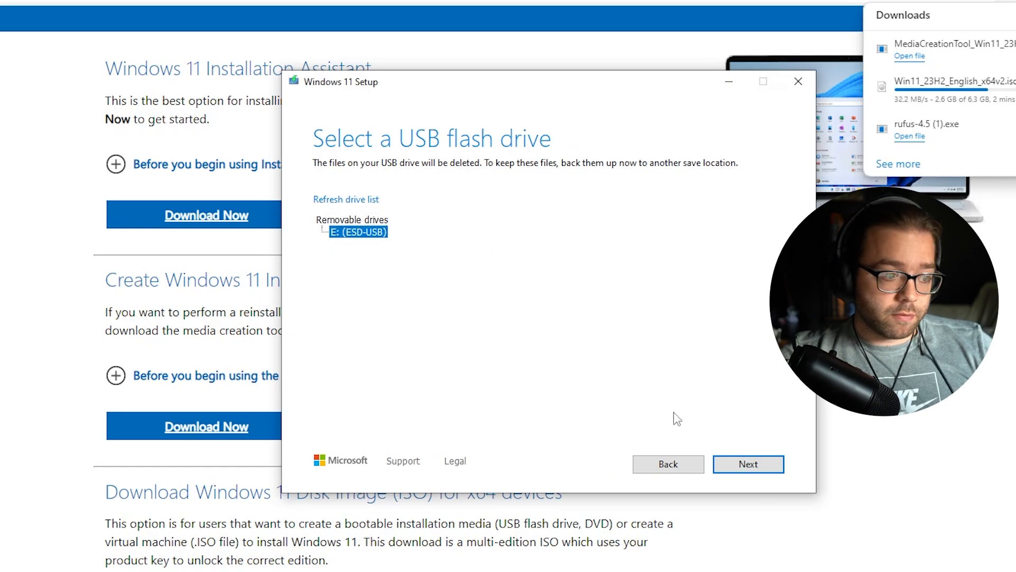
left_click(747, 463)
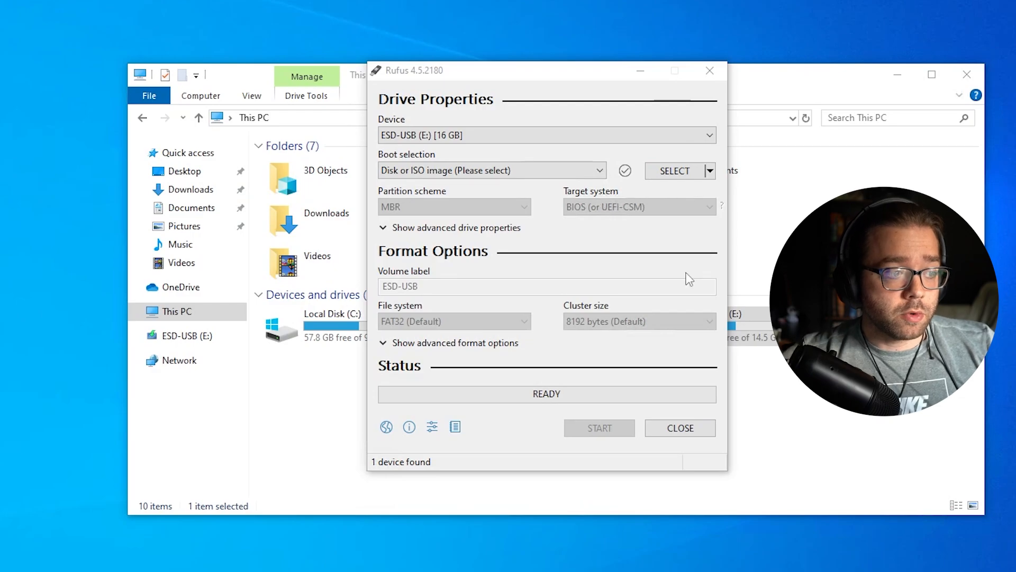
Load Win11_23H2_English_x64v2.iso into Rufus with ESD-USB (E:) [16 GB] as the device
left_click(485, 73)
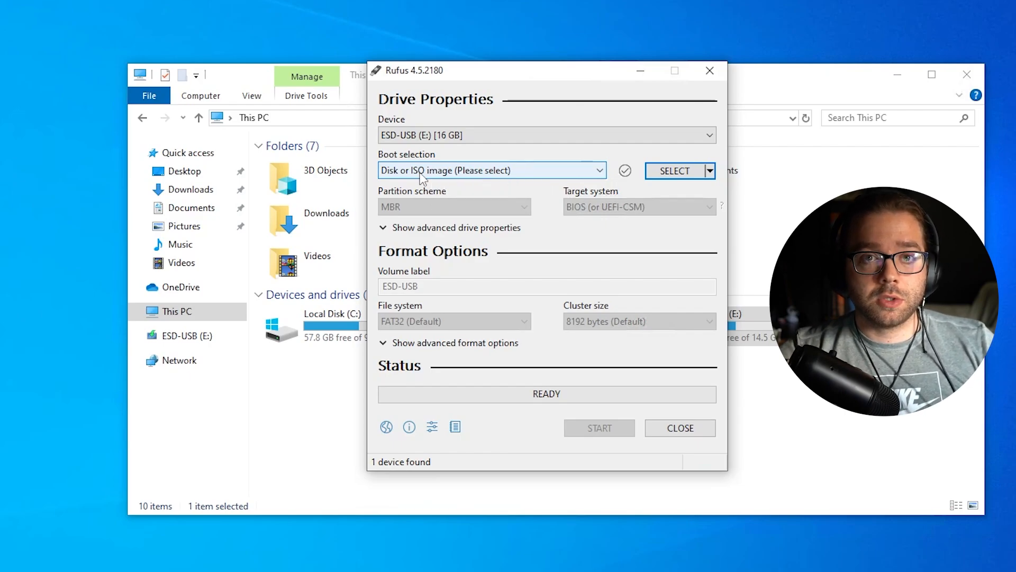
left_click_drag(445, 79, 448, 85)
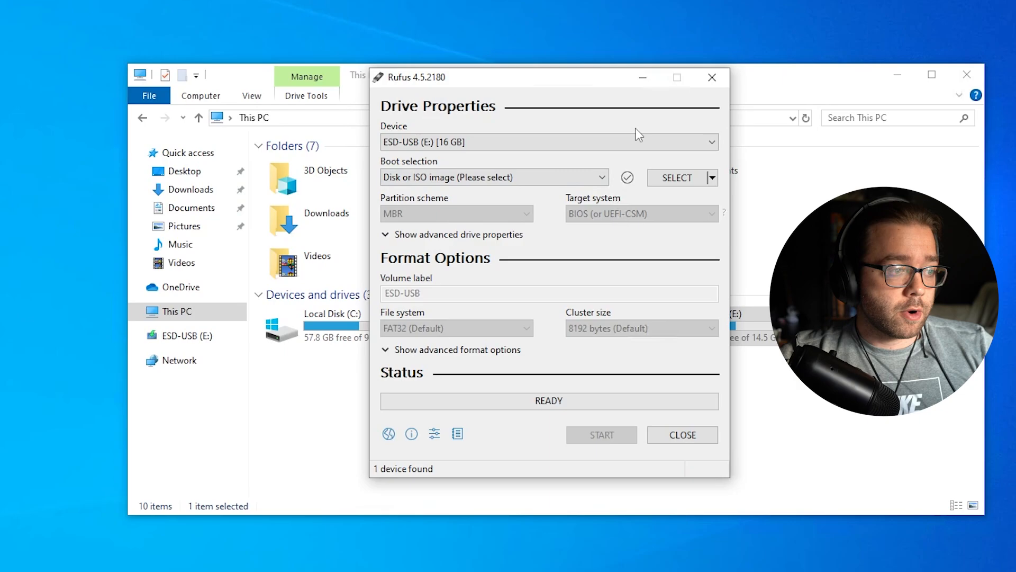
left_click(683, 179)
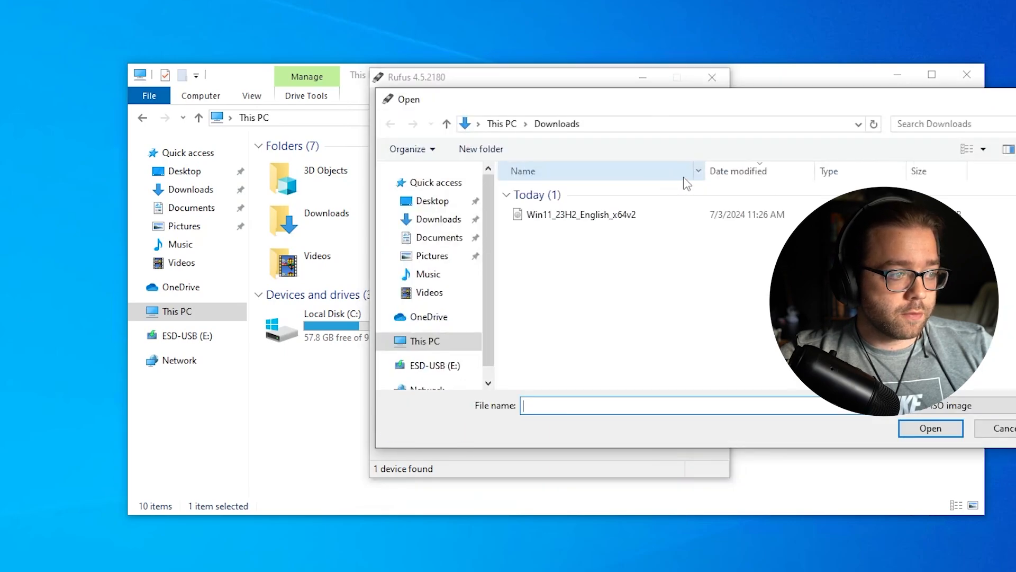
left_click(643, 219)
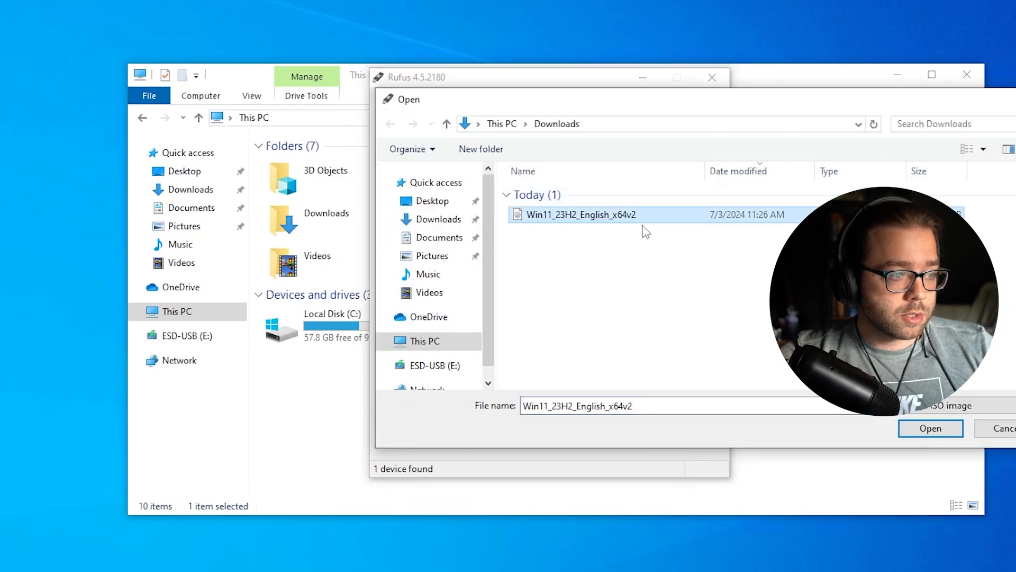
left_click(930, 428)
left_click(503, 142)
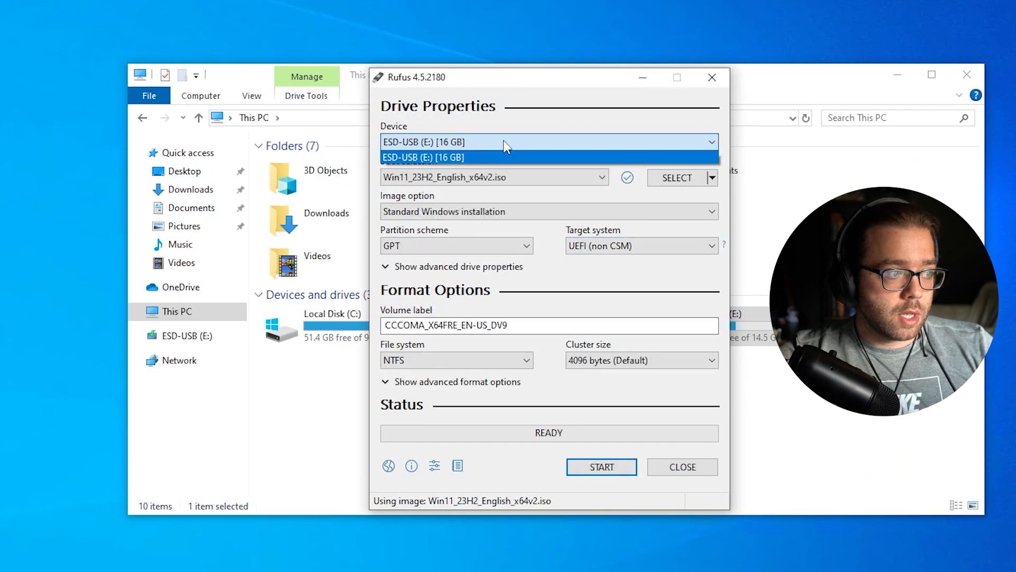
left_click(414, 157)
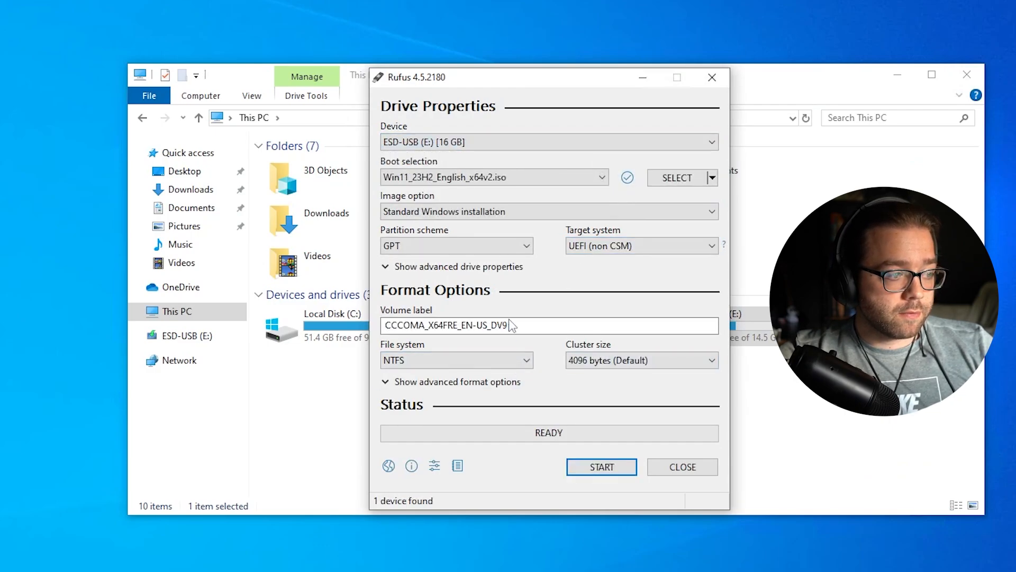
Set the volume label to Win11 and write the image, confirming the erase prompts
left_click_drag(510, 325, 382, 325)
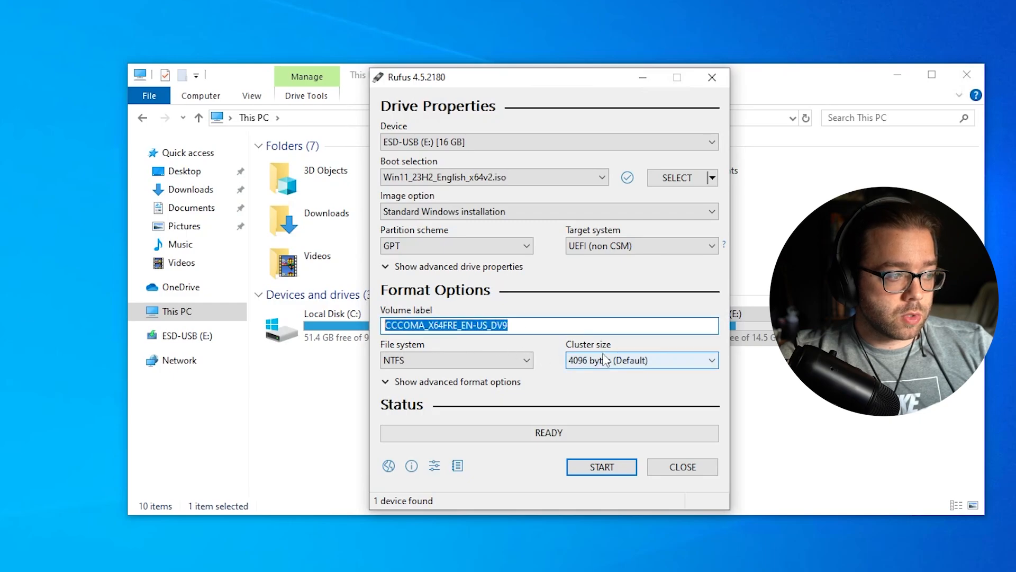
type("Win")
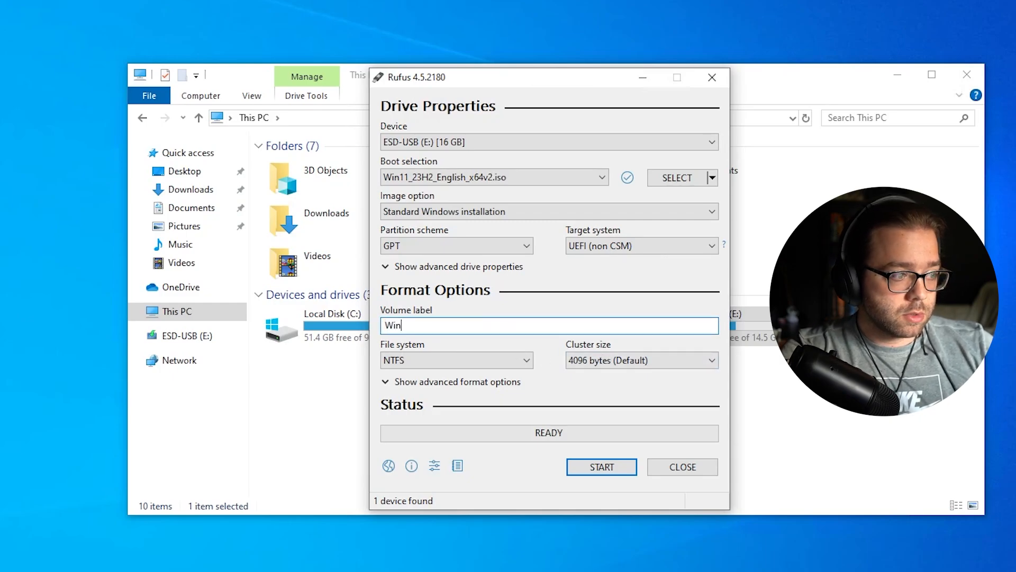
type("11")
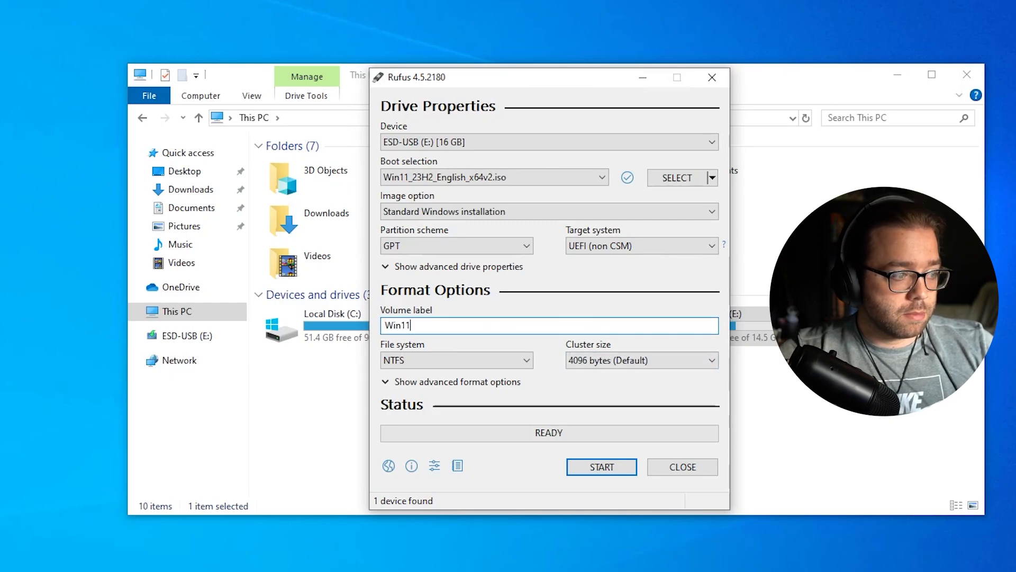
left_click(604, 475)
left_click(638, 385)
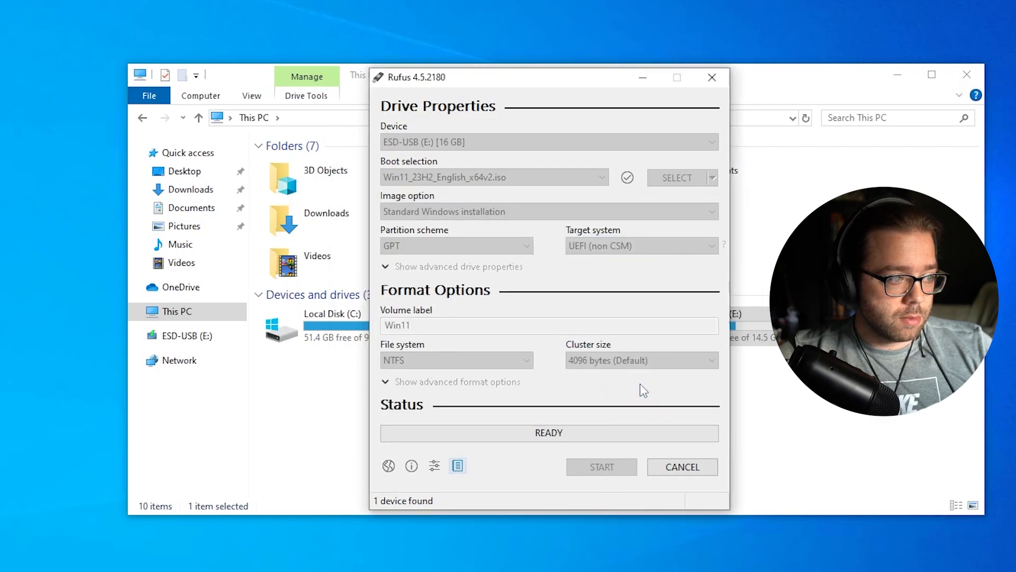
left_click(604, 352)
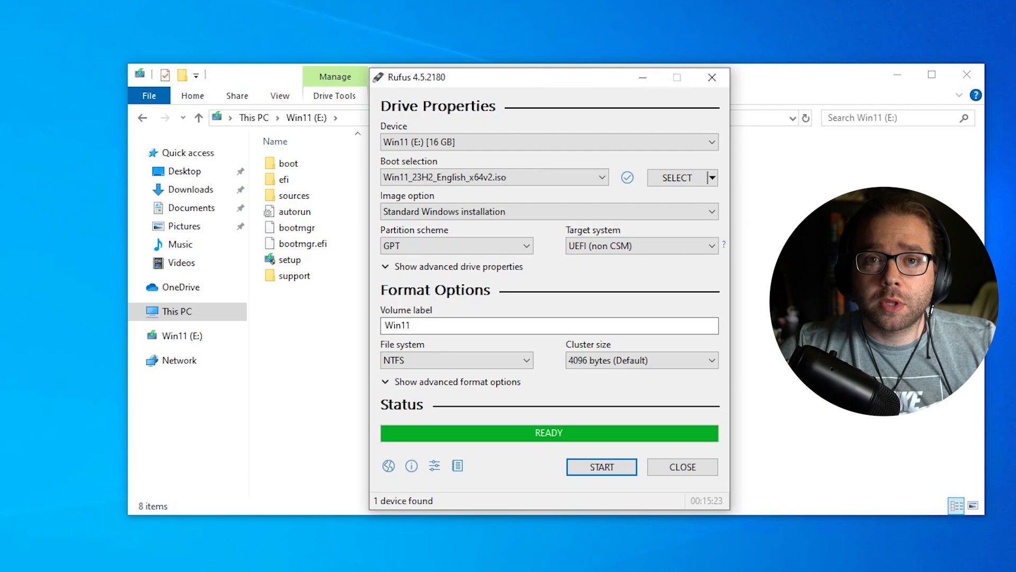
Close Rufus and open the Win11 (E:) drive to review its installation files
left_click(682, 467)
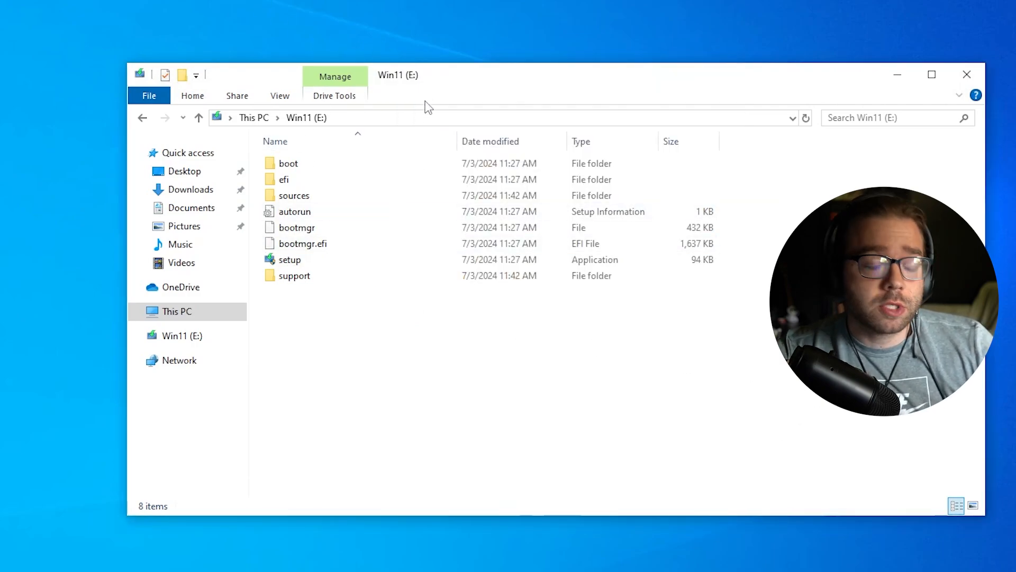
left_click_drag(382, 350, 268, 98)
left_click(254, 117)
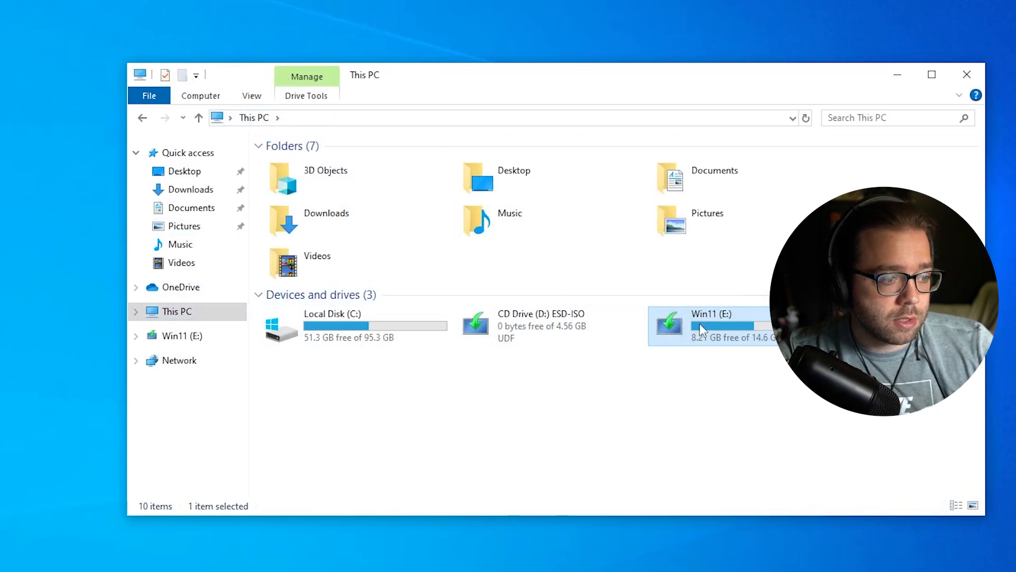
left_click(704, 374)
double_click(713, 344)
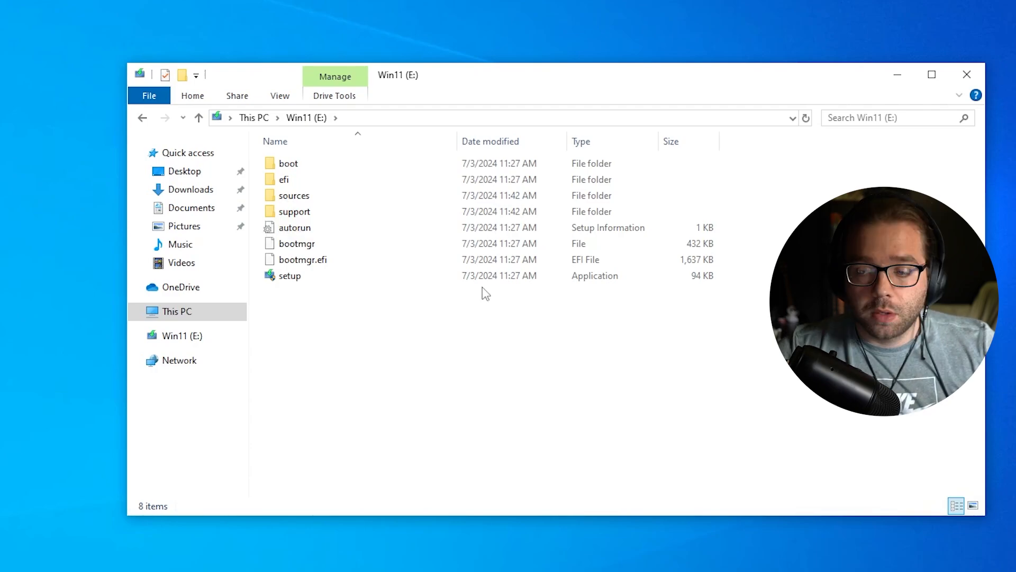
left_click_drag(416, 339, 394, 345)
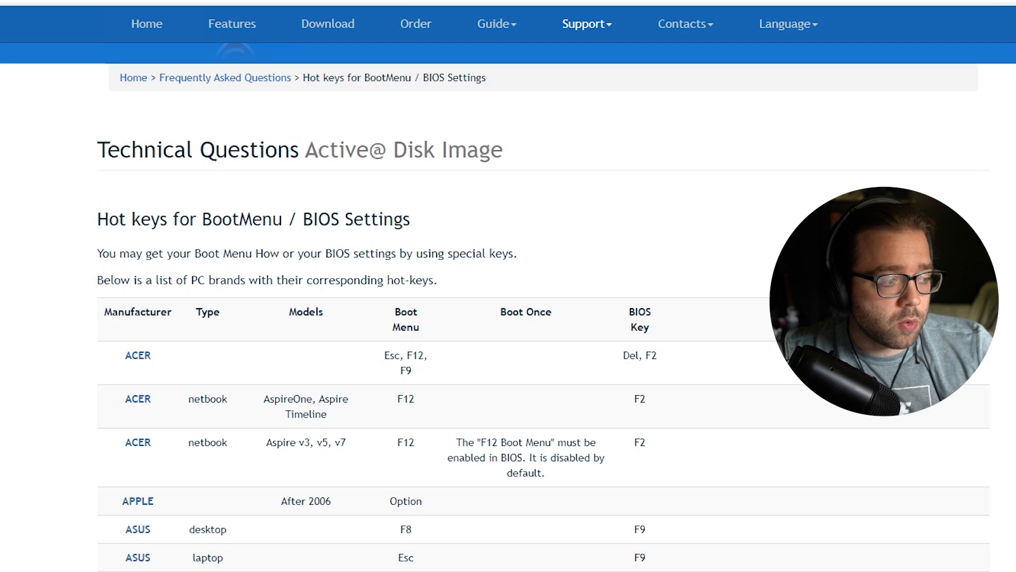
Scroll the hot-keys table and highlight ACER's Esc boot-menu and Del BIOS keys
scroll(462, 328, "down", 1)
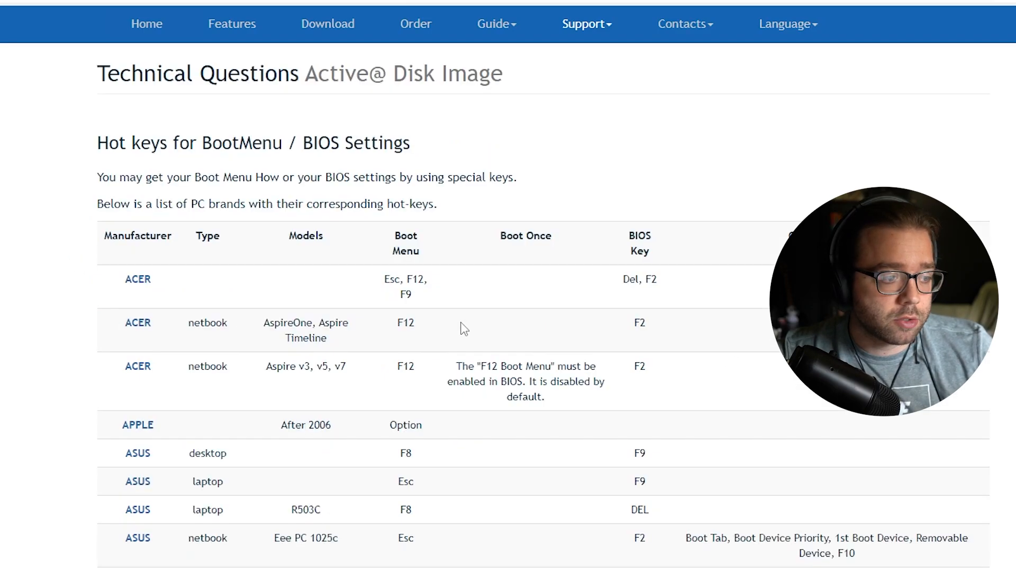
scroll(365, 260, "down", 1)
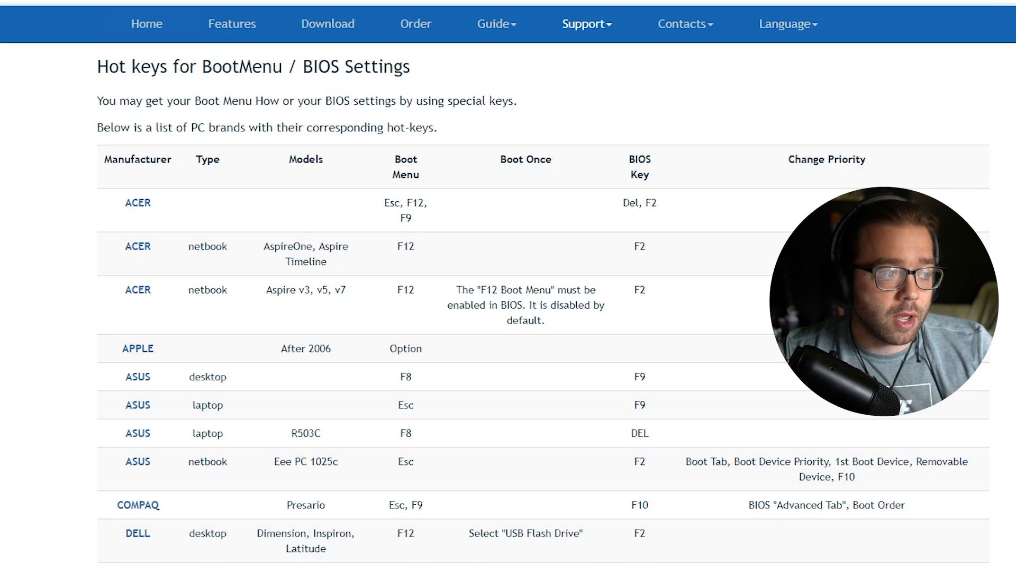
left_click_drag(391, 203, 395, 203)
double_click(632, 205)
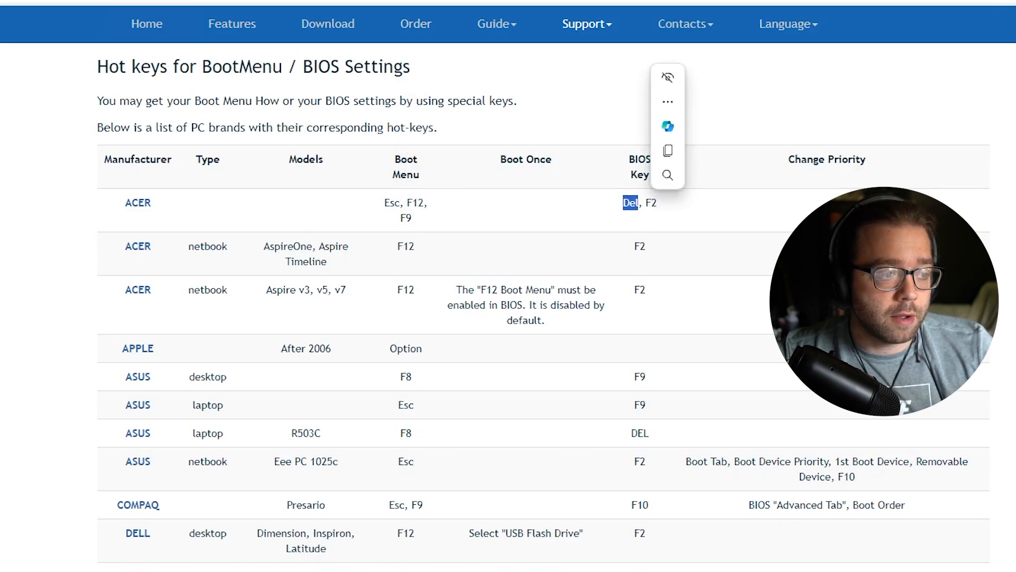
left_click(743, 271)
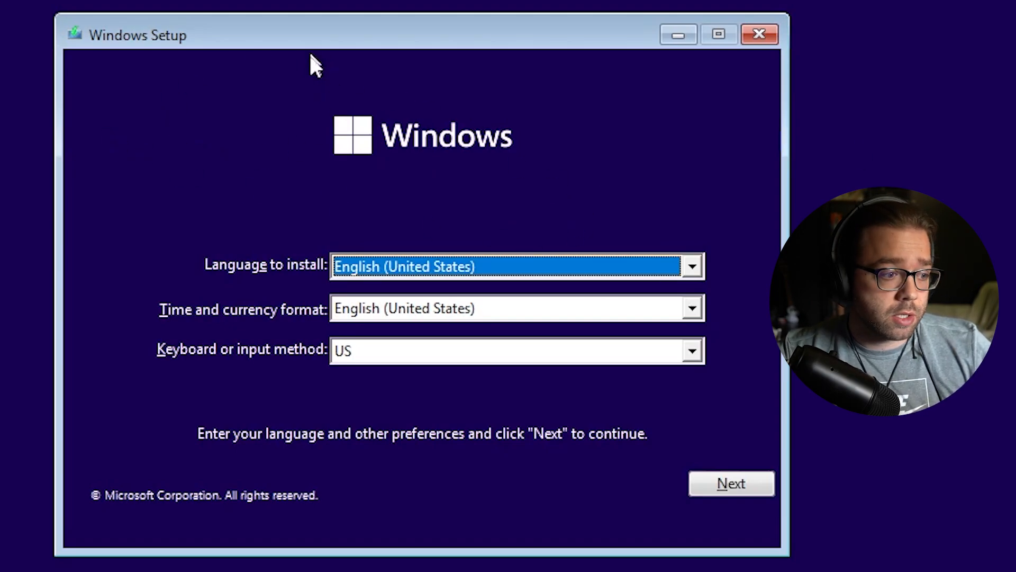
Accept English (United States) on the language page and choose Install now
left_click(730, 481)
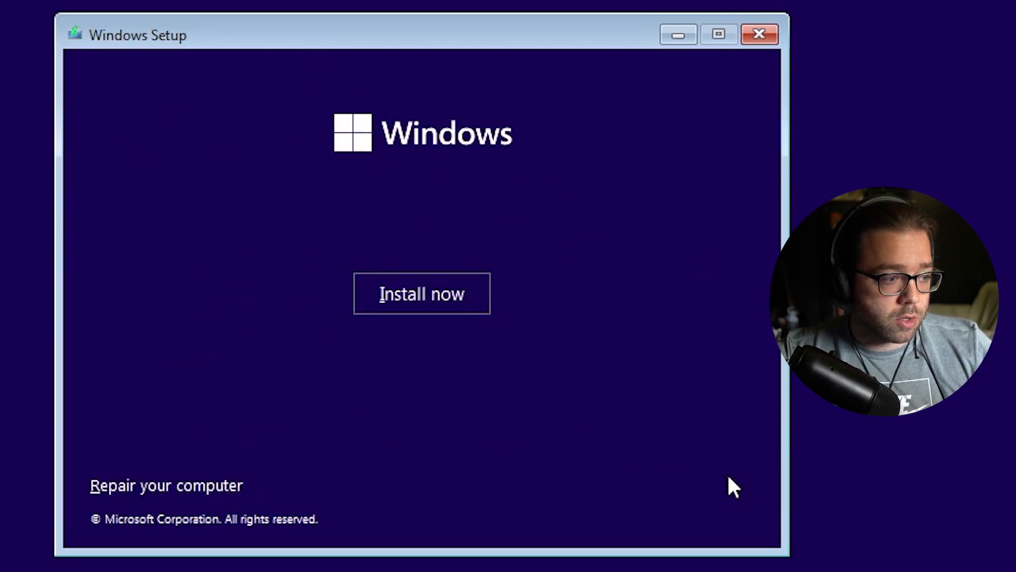
left_click(411, 299)
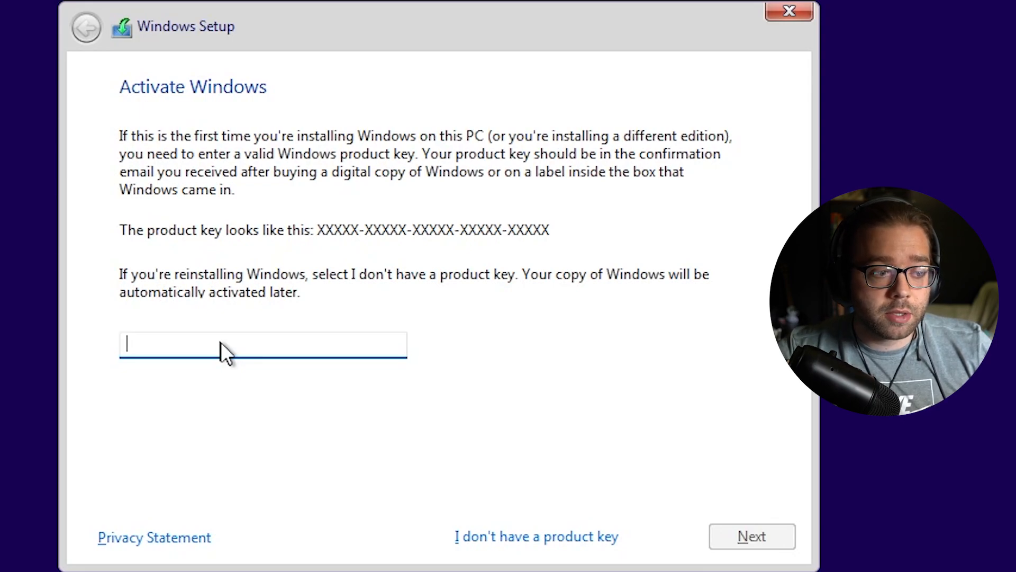
Skip the product key and select Windows 11 Pro in the edition list
left_click(526, 537)
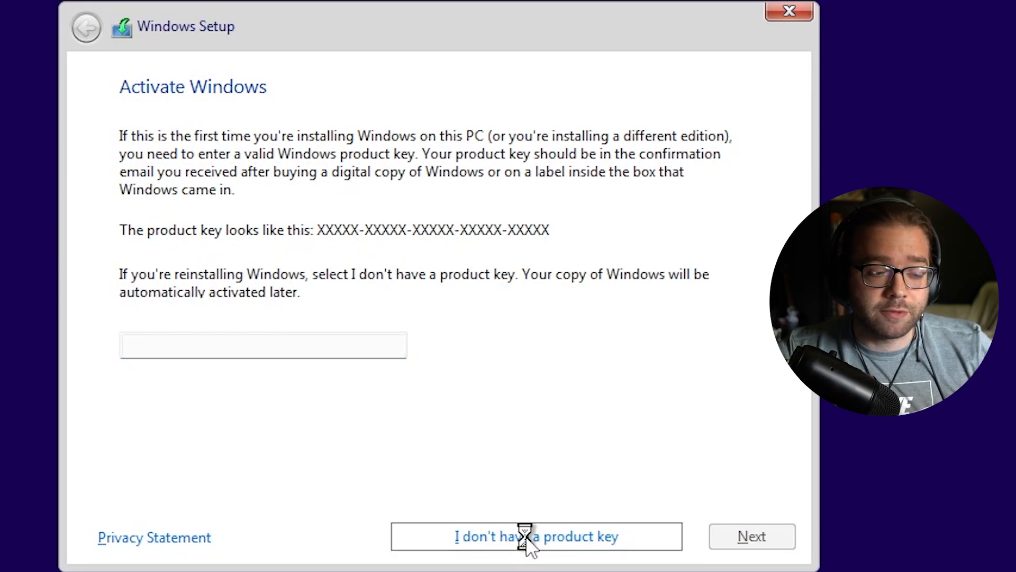
left_click(222, 282)
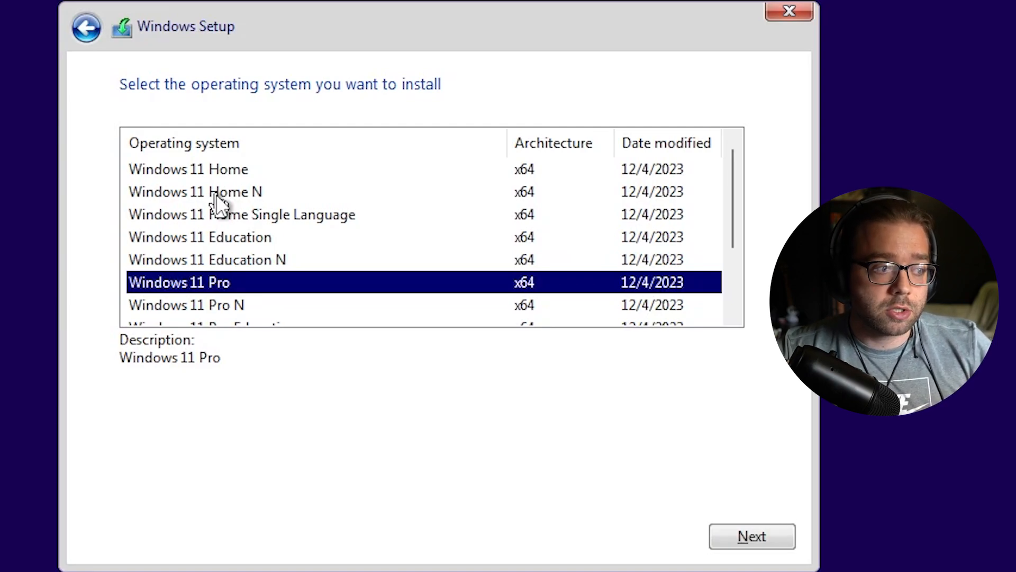
Compare the Home, Pro and Education editions, then confirm Windows 11 Pro
left_click(245, 177)
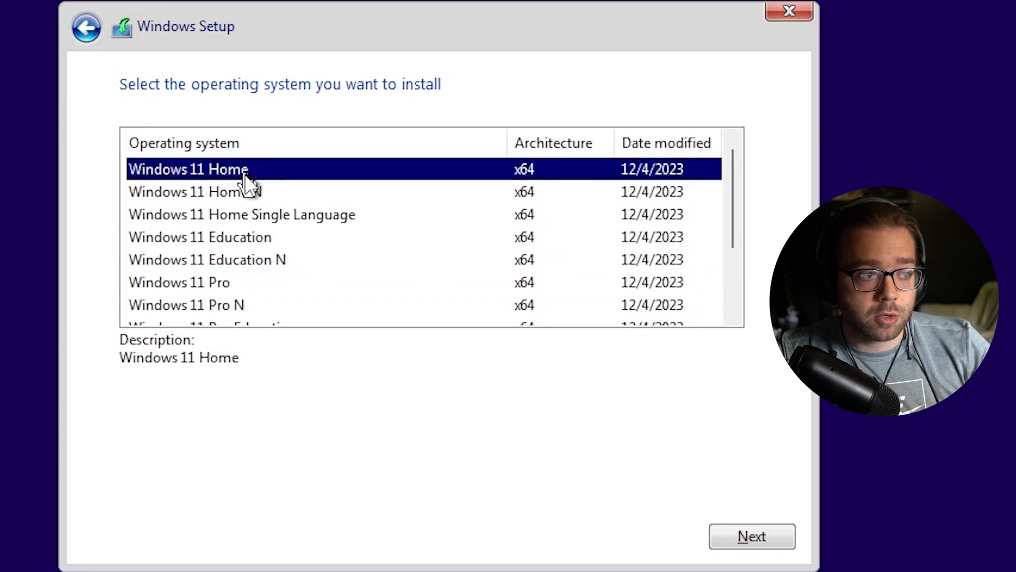
left_click(225, 286)
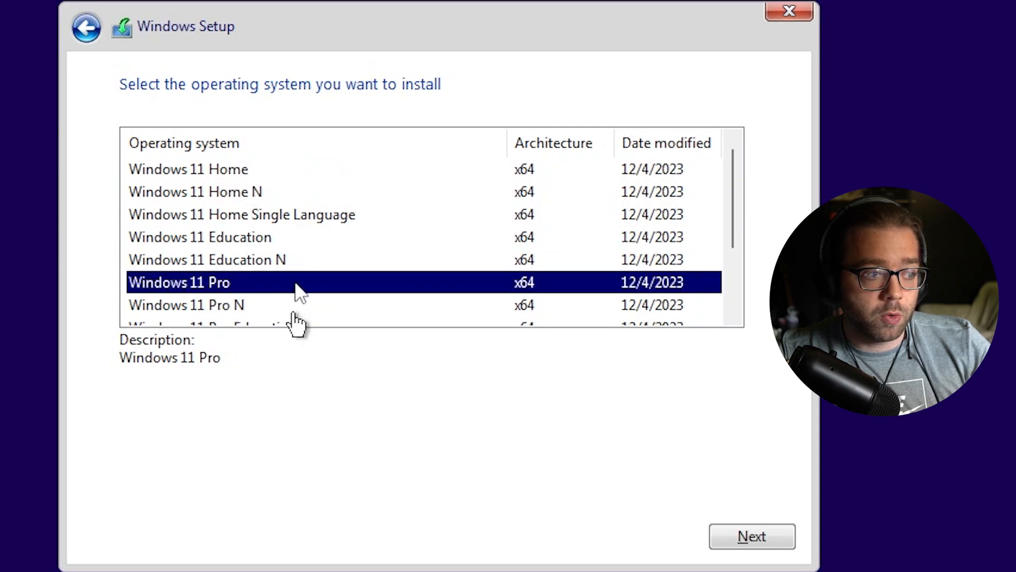
left_click(268, 239)
scroll(318, 249, "down", 1)
scroll(286, 265, "up", 1)
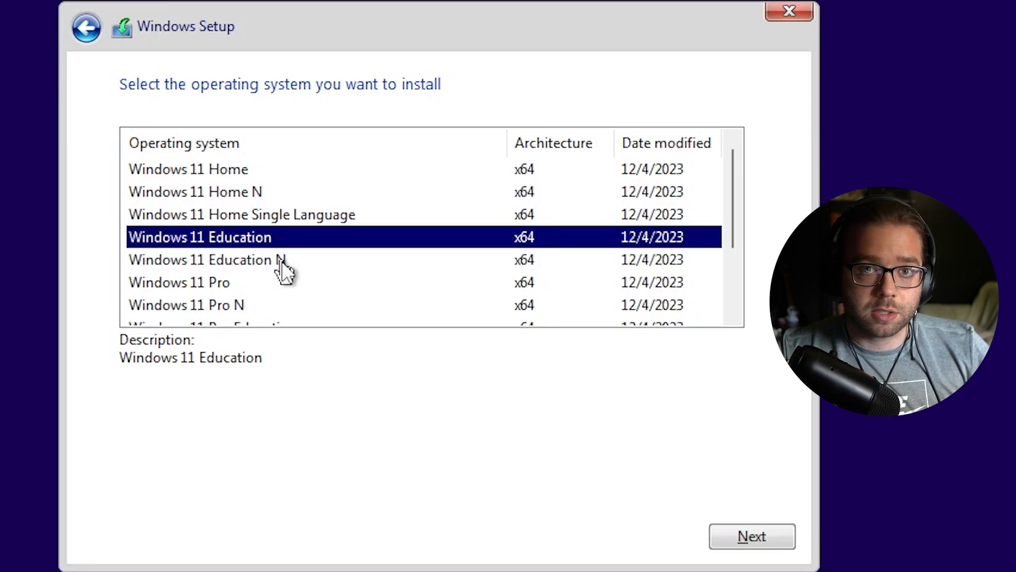
left_click(286, 282)
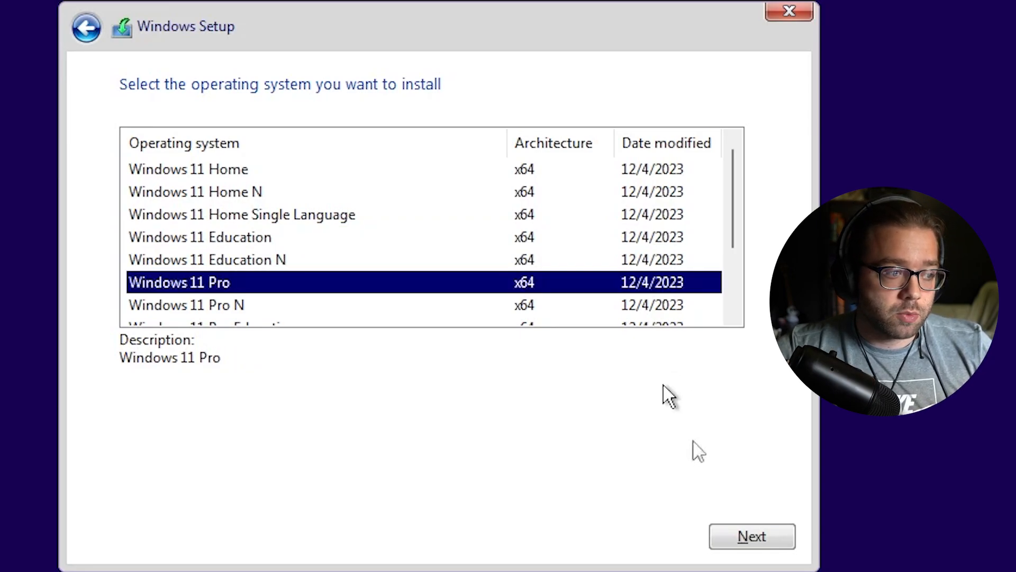
left_click(751, 537)
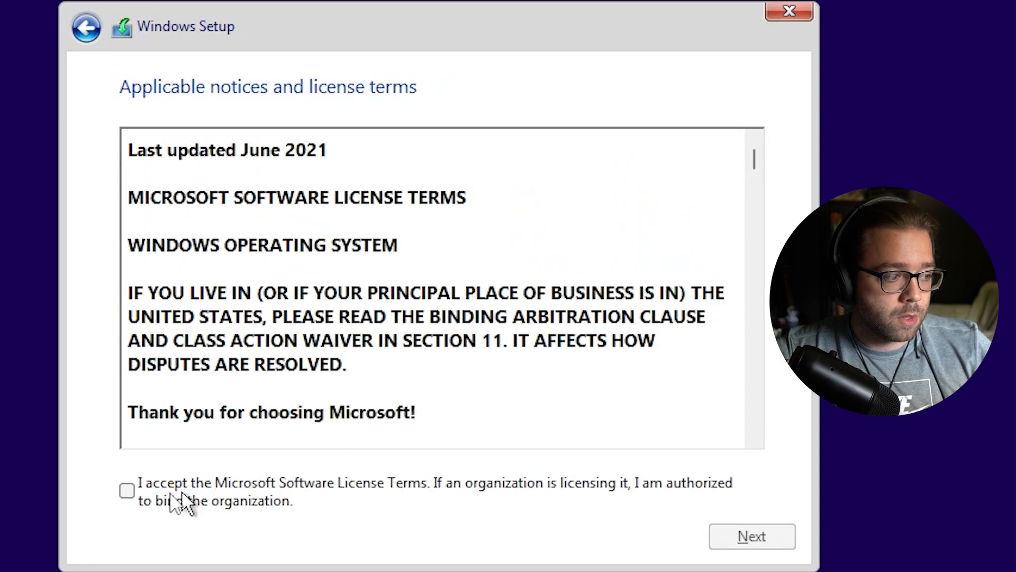
Accept the license terms and custom-install Windows onto Drive 0's 64 GB unallocated space
left_click(161, 501)
left_click(766, 536)
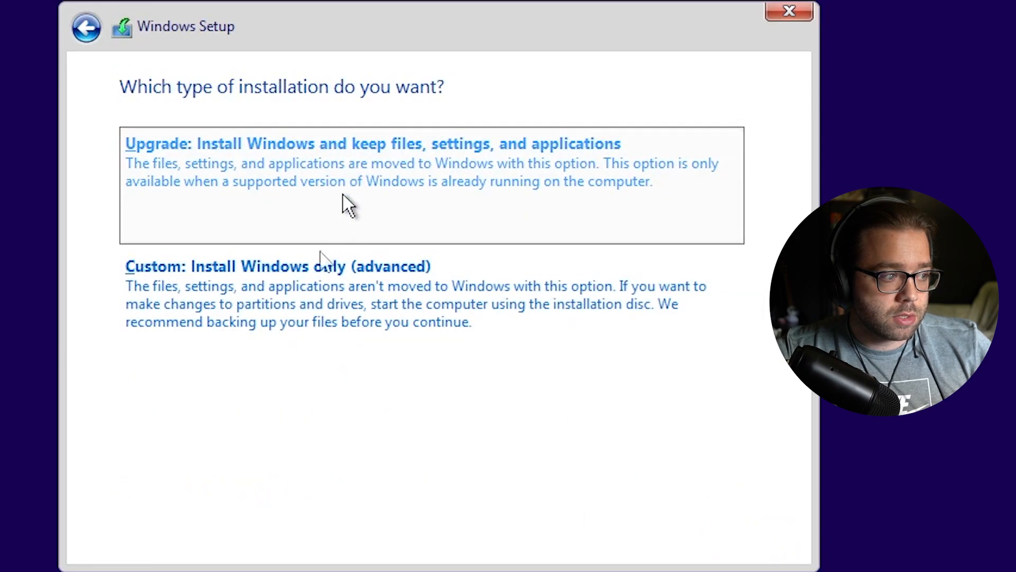
left_click(297, 287)
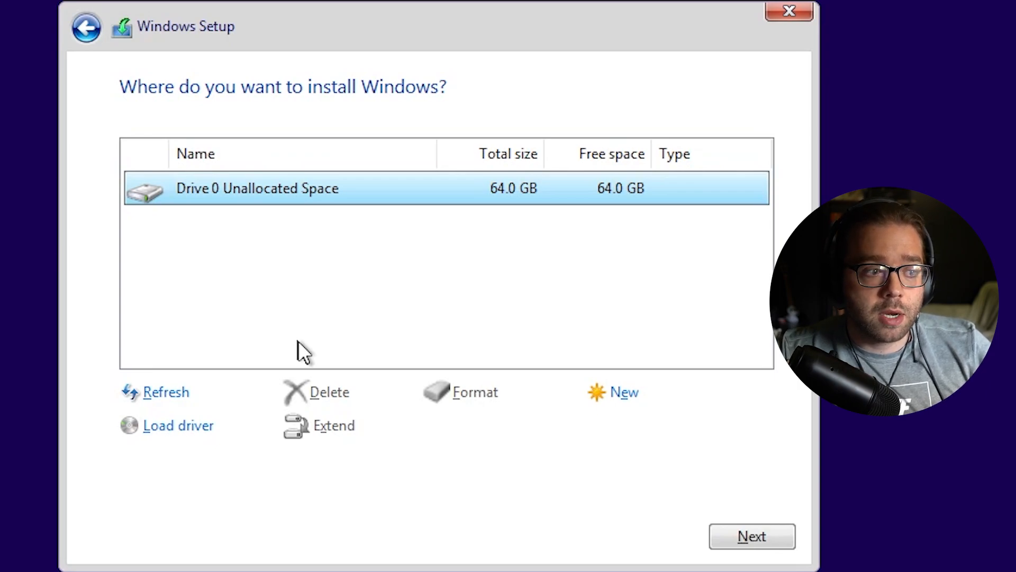
left_click(749, 537)
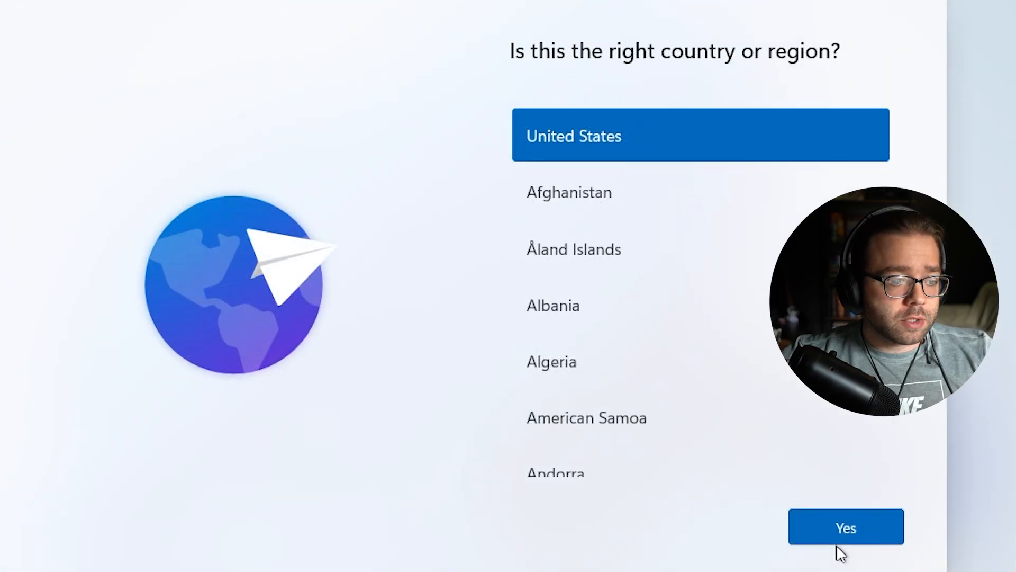
Confirm United States region and US keyboard layout, with no second layout
left_click(846, 528)
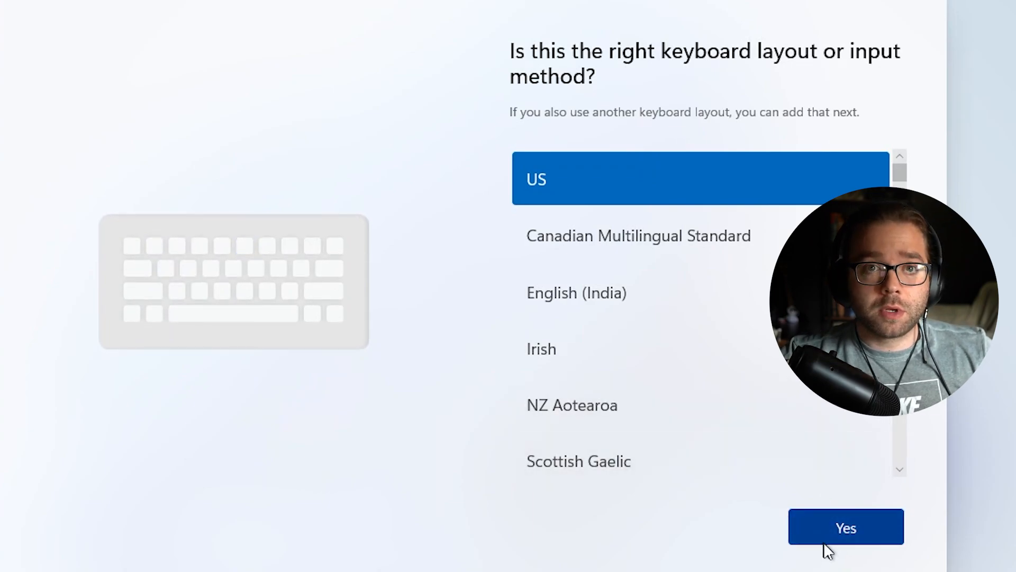
left_click(853, 536)
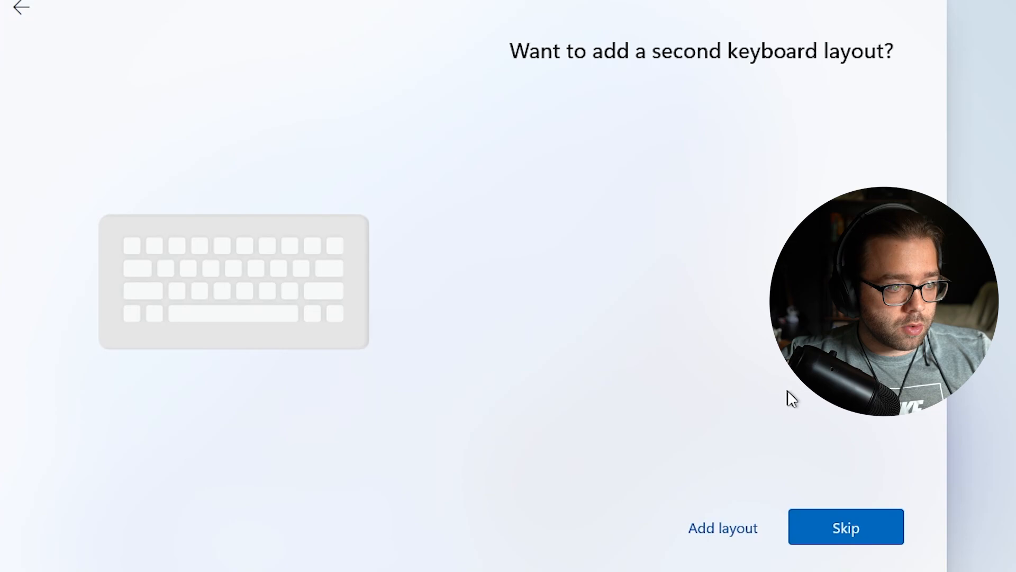
left_click(840, 530)
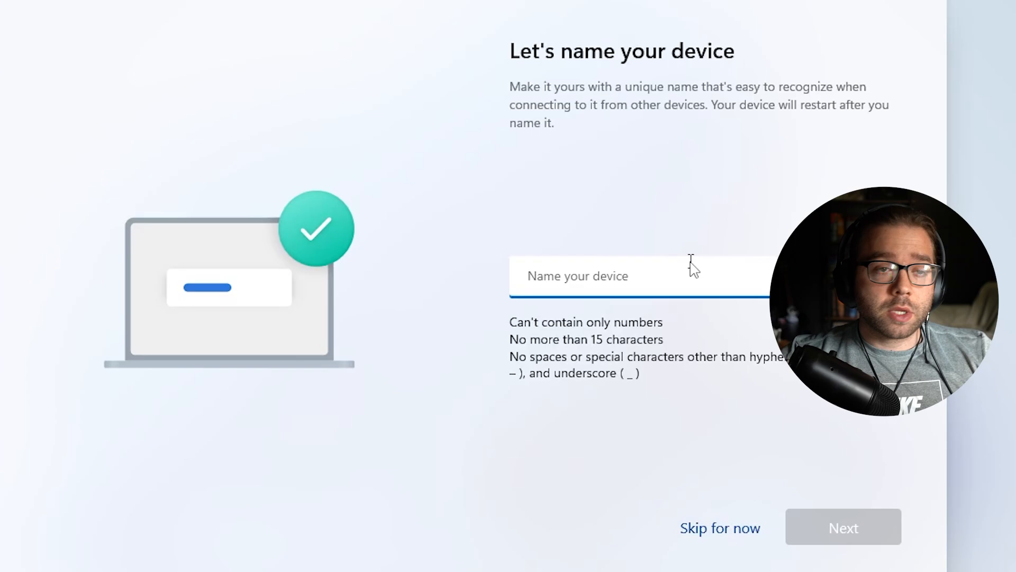
Leave the device unnamed and set it up for personal use
left_click(739, 529)
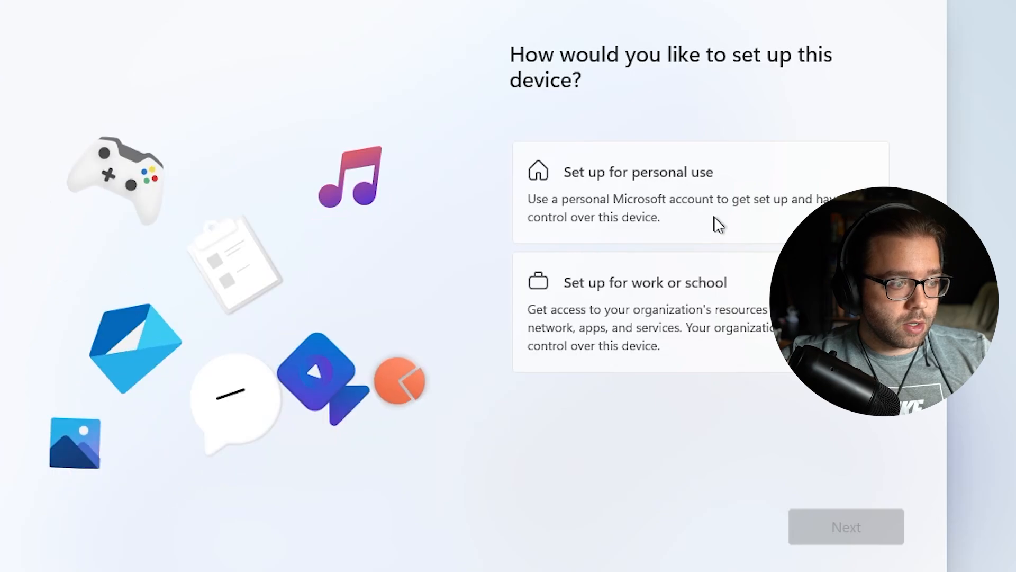
left_click(720, 197)
left_click(842, 525)
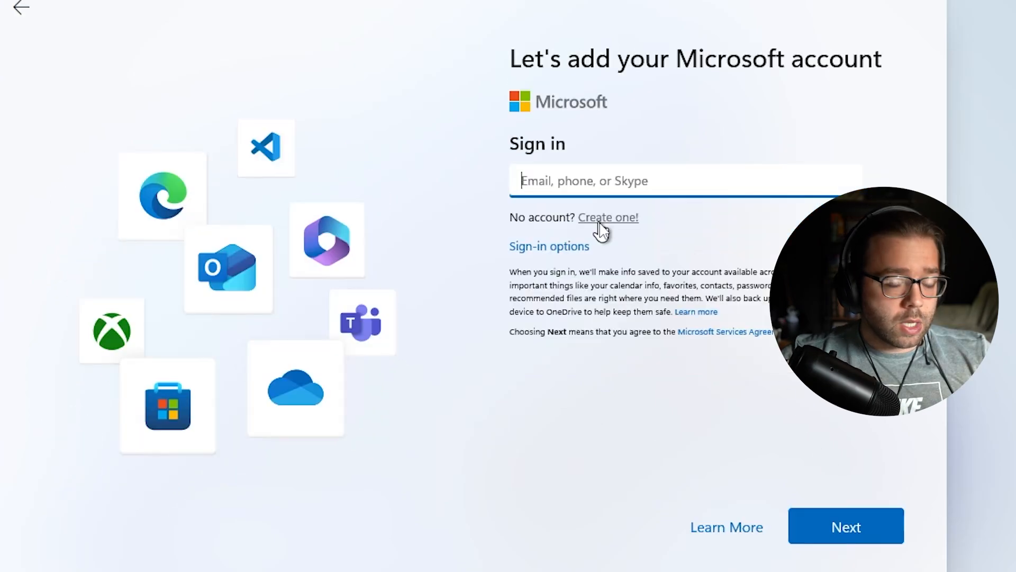
Create a new Outlook.com Microsoft account with a chosen address and password
left_click(600, 222)
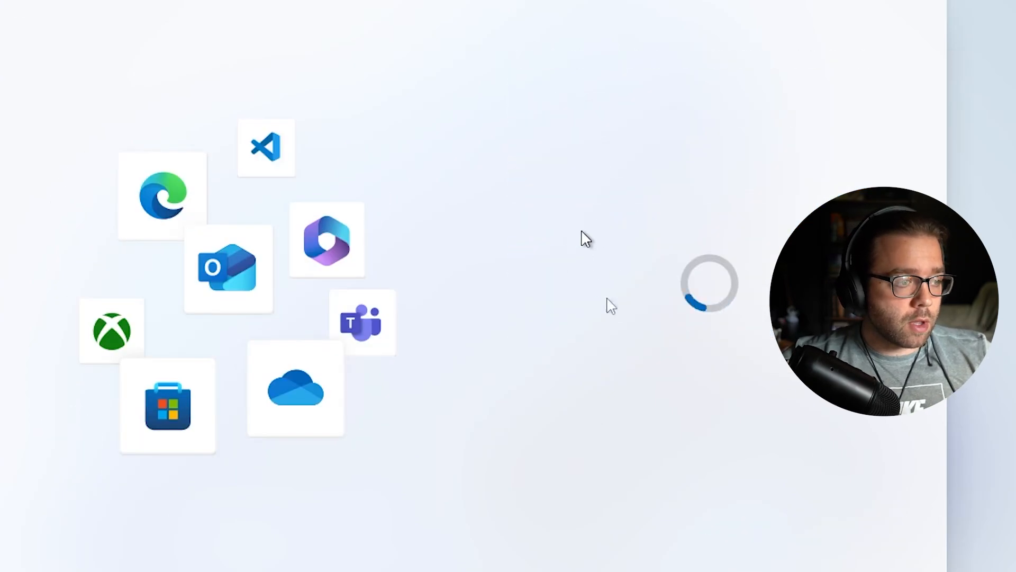
left_click(562, 289)
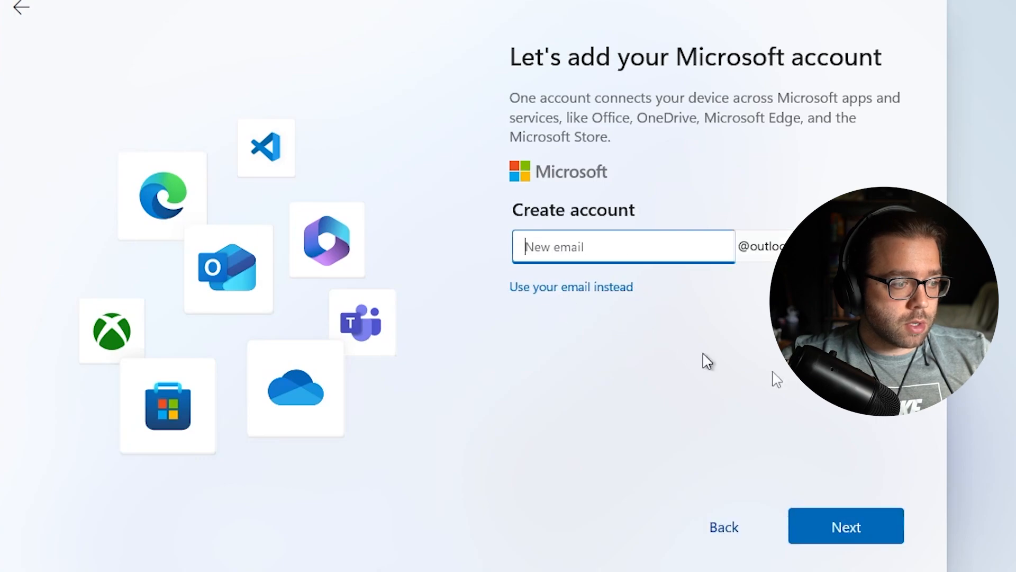
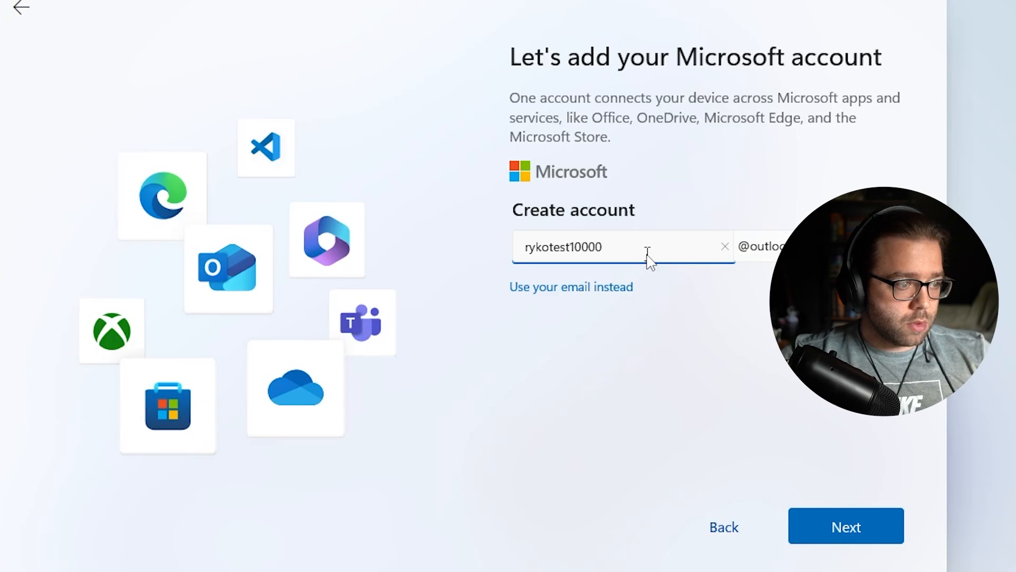
left_click(829, 524)
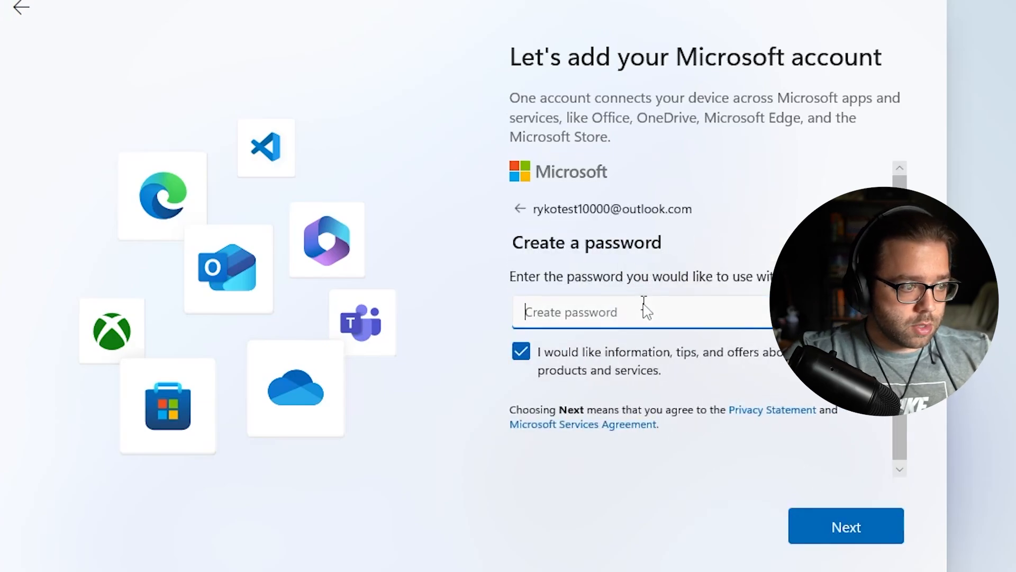
type("••••••••••••")
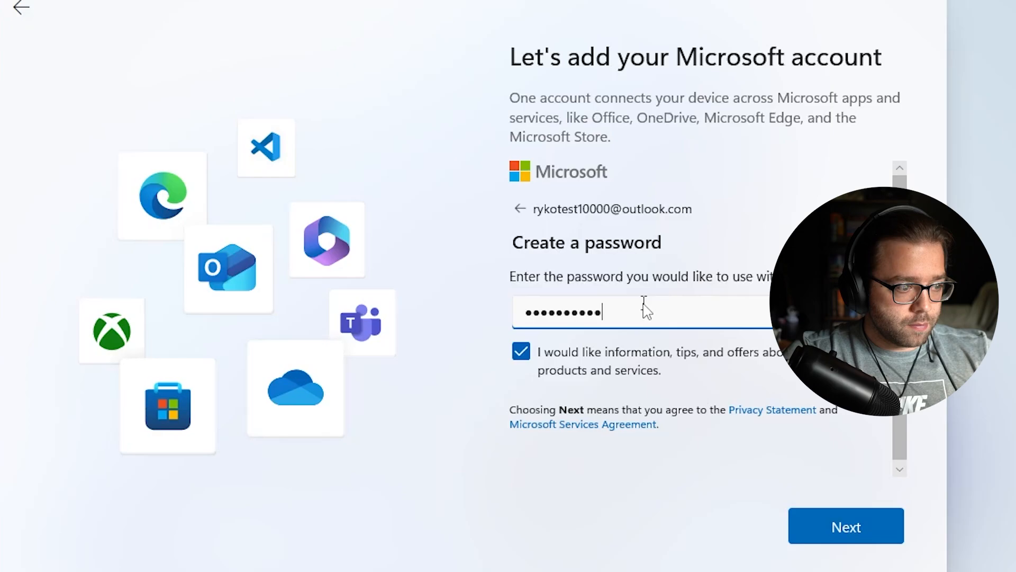
key("Return")
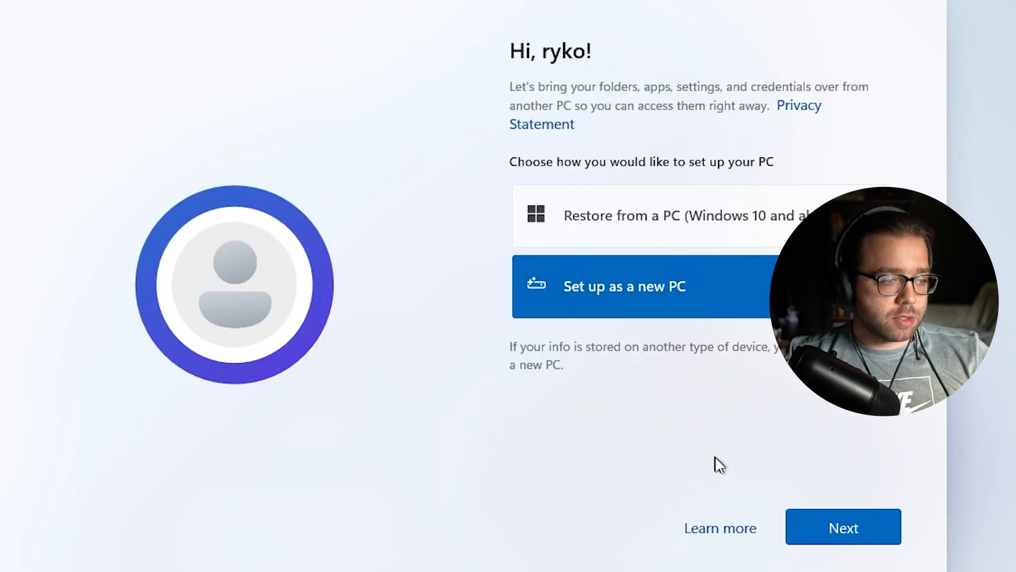
Set up as a new PC and create a confirmed Windows Hello sign-in PIN
left_click(876, 531)
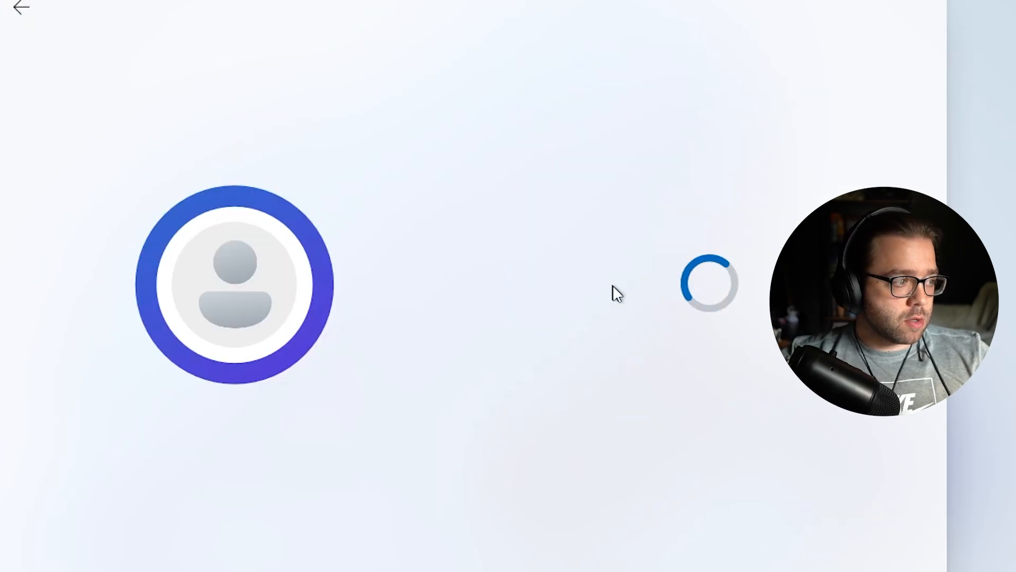
left_click(865, 523)
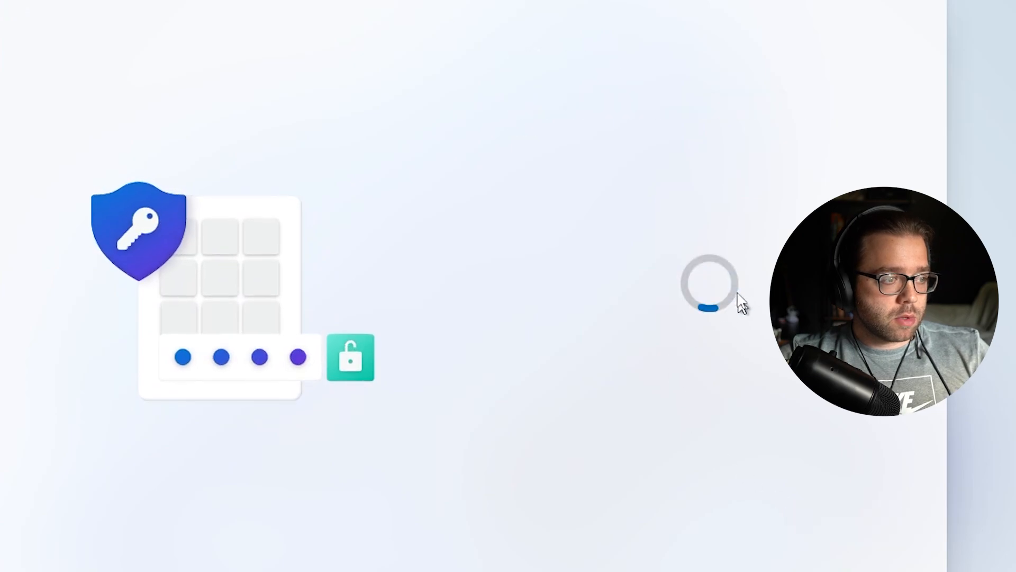
type("123456")
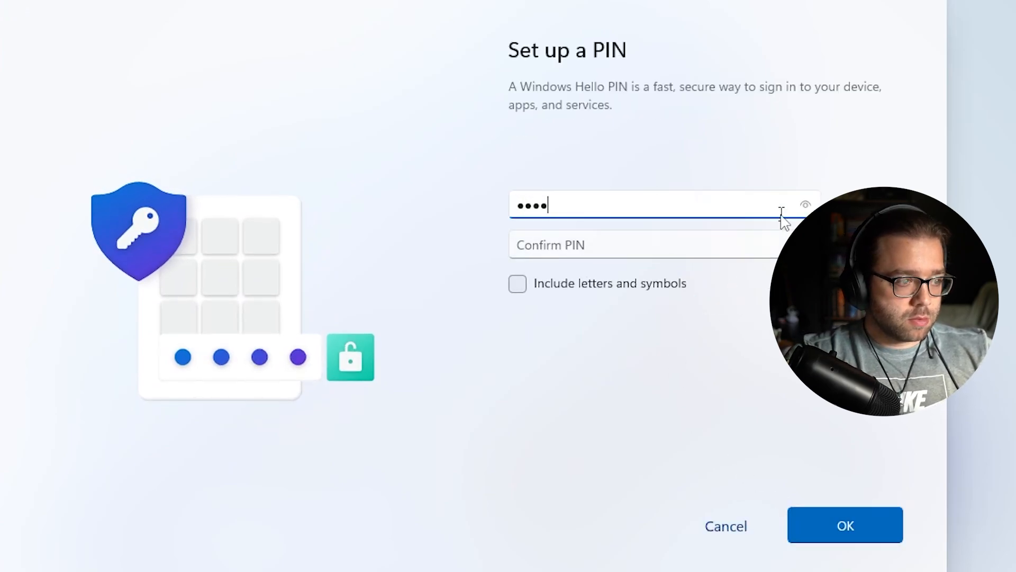
key("Tab")
type("123456")
key("Return")
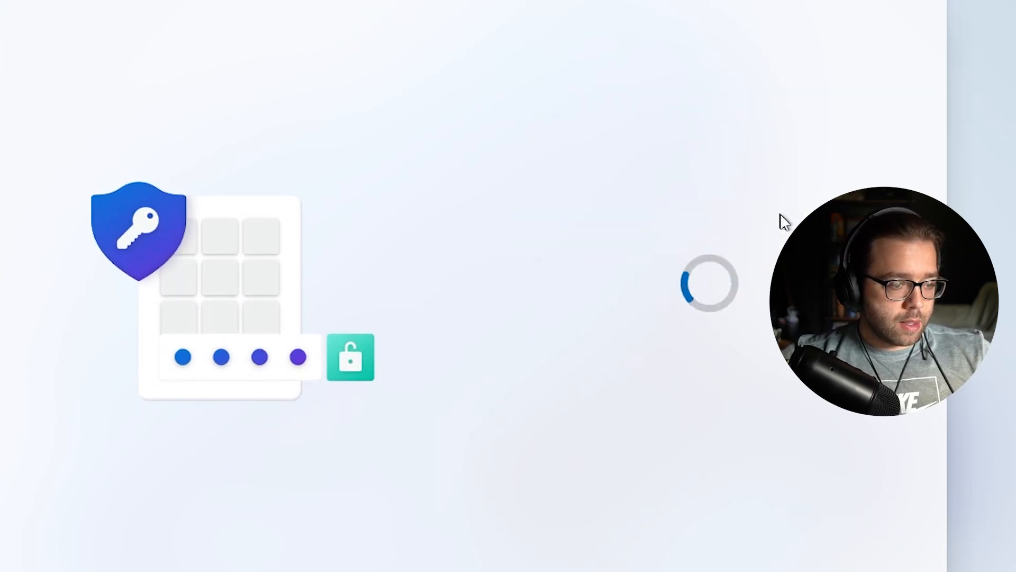